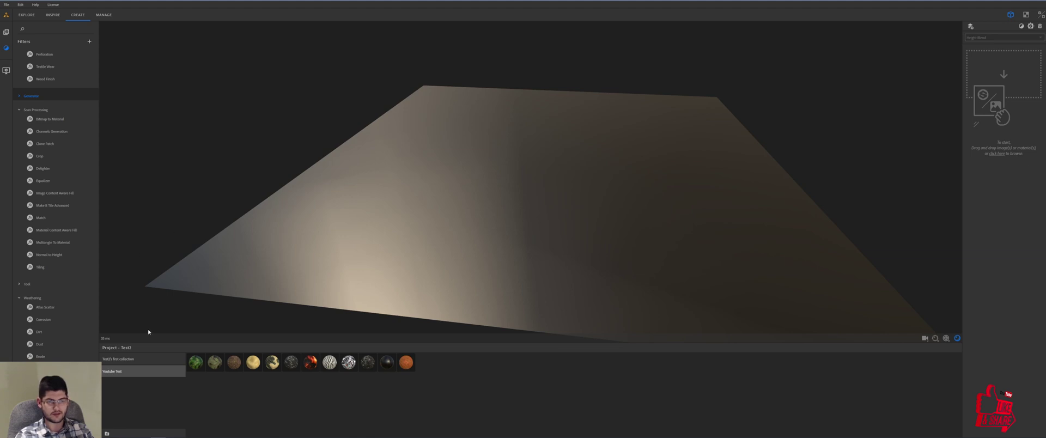
Step: Load the Red Desert Soil material from the local resources as the base layer and inspect its surface up close
{"action": "left_click", "coordinate": [6, 31]}
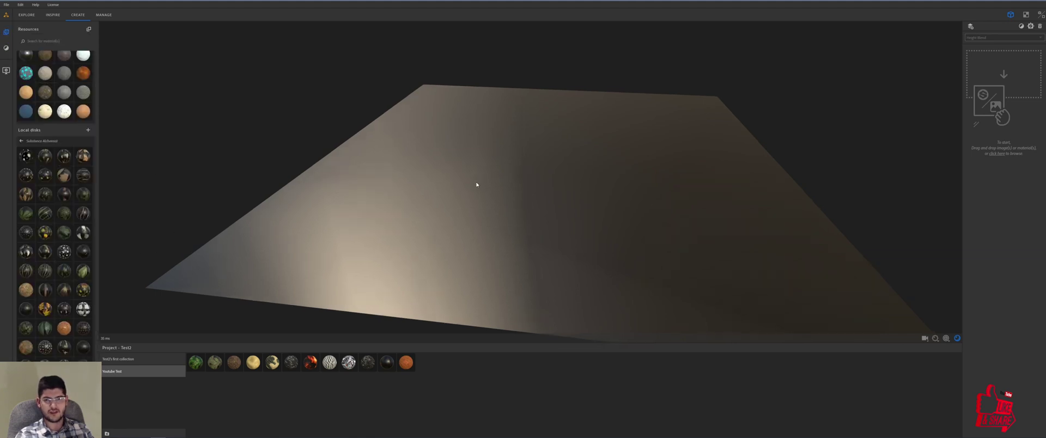
{"action": "left_click_drag", "start_coordinate": [477, 185], "coordinate": [469, 188]}
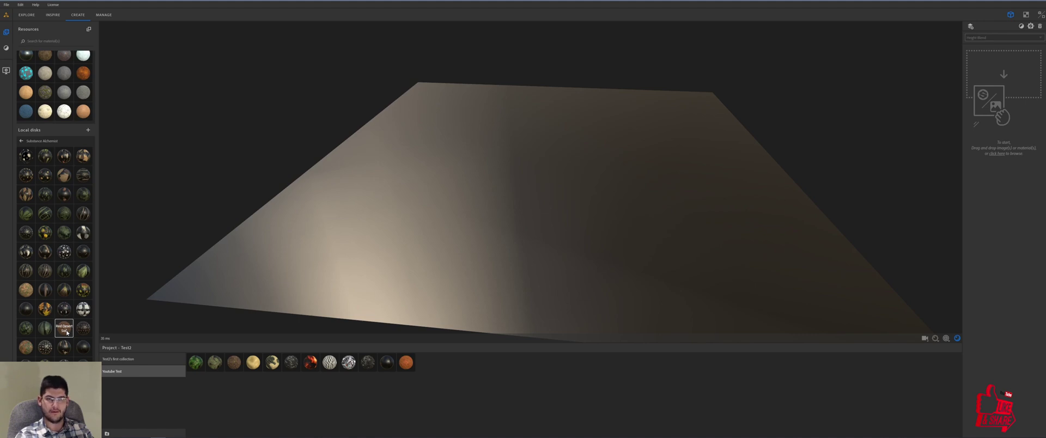
{"action": "left_click_drag", "start_coordinate": [65, 334], "coordinate": [470, 214]}
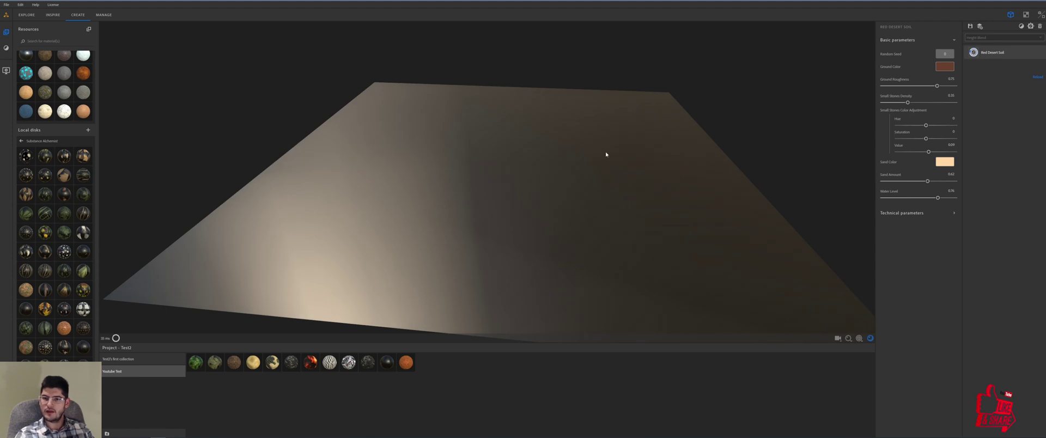
{"action": "left_click_drag", "start_coordinate": [503, 178], "coordinate": [463, 197]}
{"action": "scroll", "coordinate": [463, 198], "scroll_direction": "up", "scroll_amount": 5}
{"action": "scroll", "coordinate": [436, 191], "scroll_direction": "up", "scroll_amount": 6}
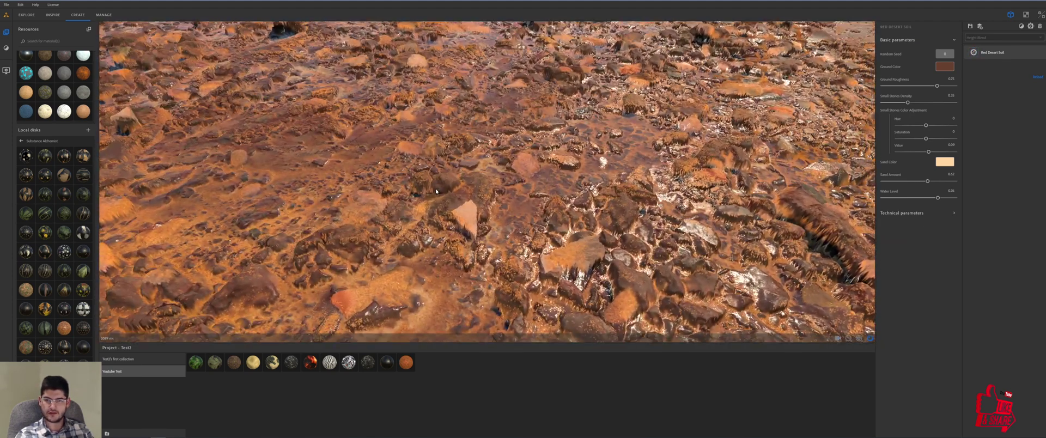
{"action": "scroll", "coordinate": [436, 190], "scroll_direction": "down", "scroll_amount": 3}
{"action": "left_click_drag", "start_coordinate": [436, 191], "coordinate": [579, 191]}
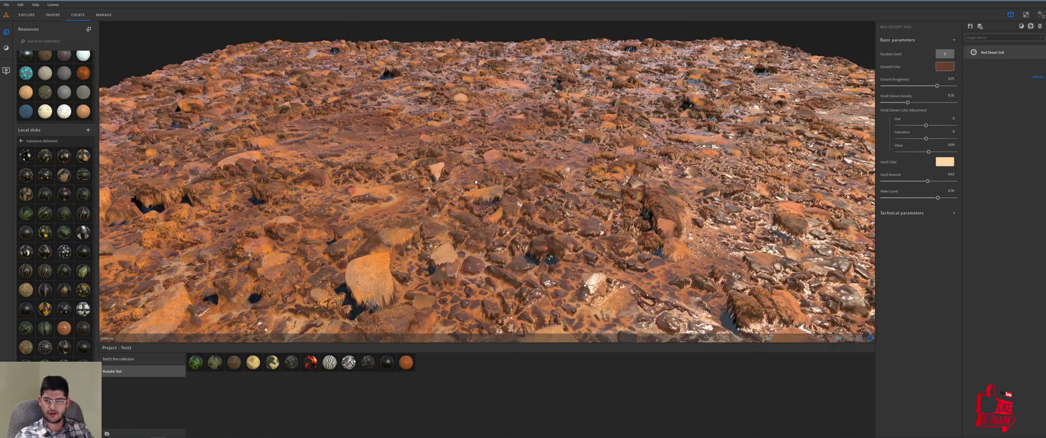
Step: Set the Red Desert Soil's Water Level to 0 and check the dry ground from several angles
{"action": "left_click_drag", "start_coordinate": [938, 197], "coordinate": [888, 229]}
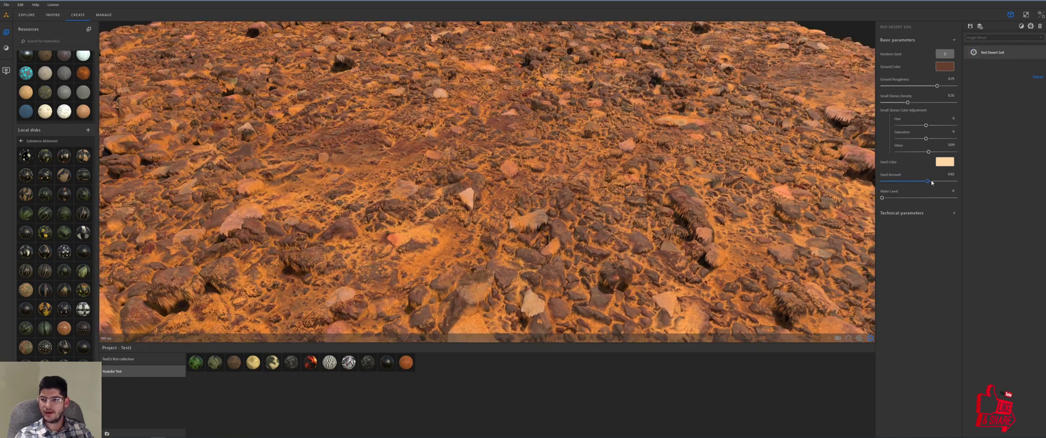
{"action": "left_click_drag", "start_coordinate": [219, 239], "coordinate": [263, 244]}
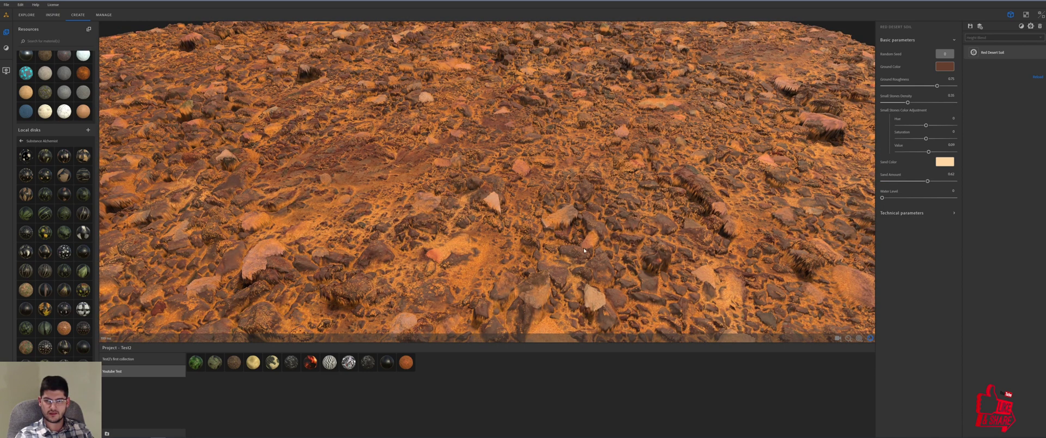
{"action": "left_click_drag", "start_coordinate": [584, 296], "coordinate": [480, 152]}
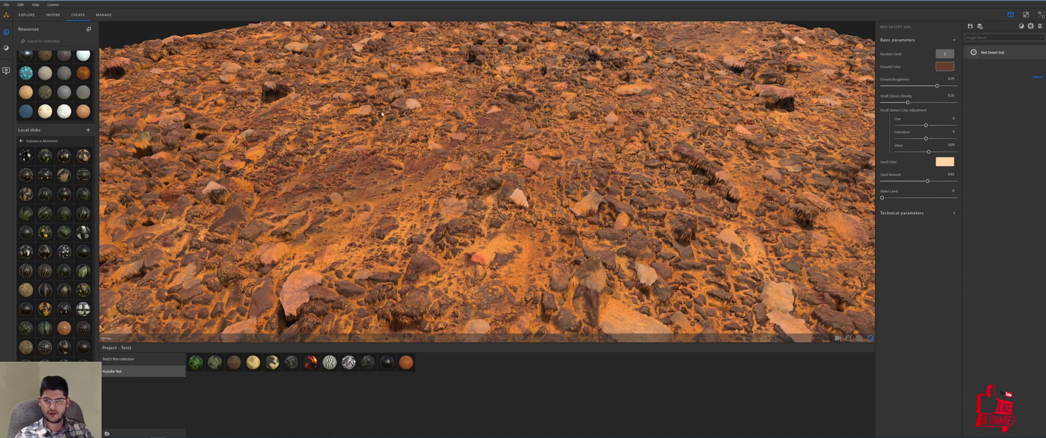
{"action": "left_click_drag", "start_coordinate": [391, 109], "coordinate": [491, 130]}
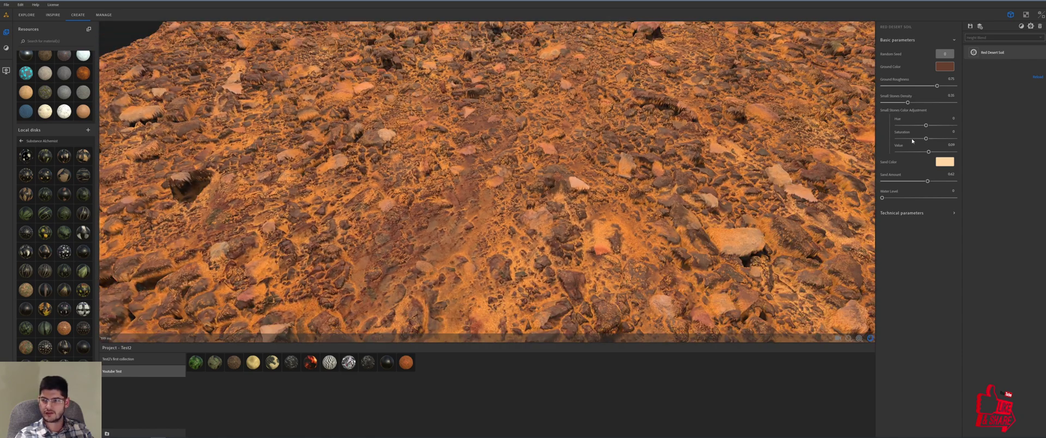
Step: Set the soil's Small Stones Density to 0 and lower its Sand Amount to about 0.53
{"action": "left_click_drag", "start_coordinate": [909, 103], "coordinate": [872, 109]}
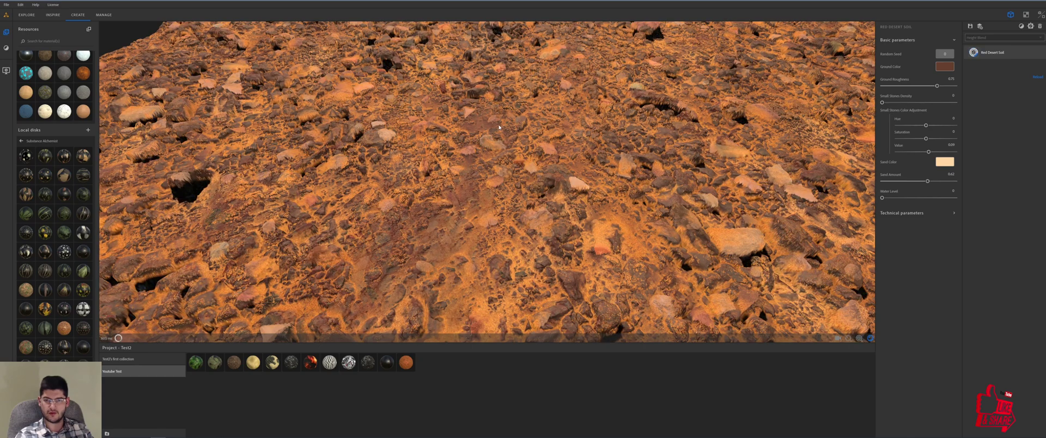
{"action": "left_click_drag", "start_coordinate": [481, 108], "coordinate": [566, 158]}
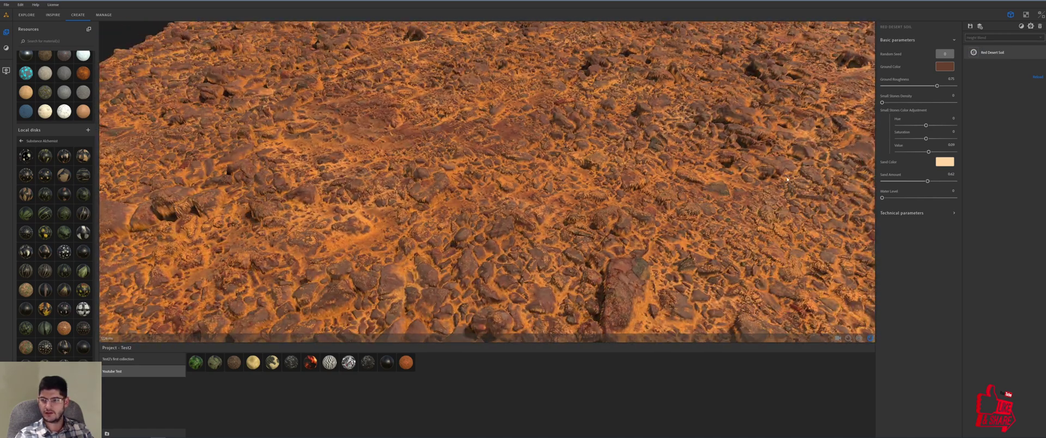
{"action": "left_click", "coordinate": [921, 181]}
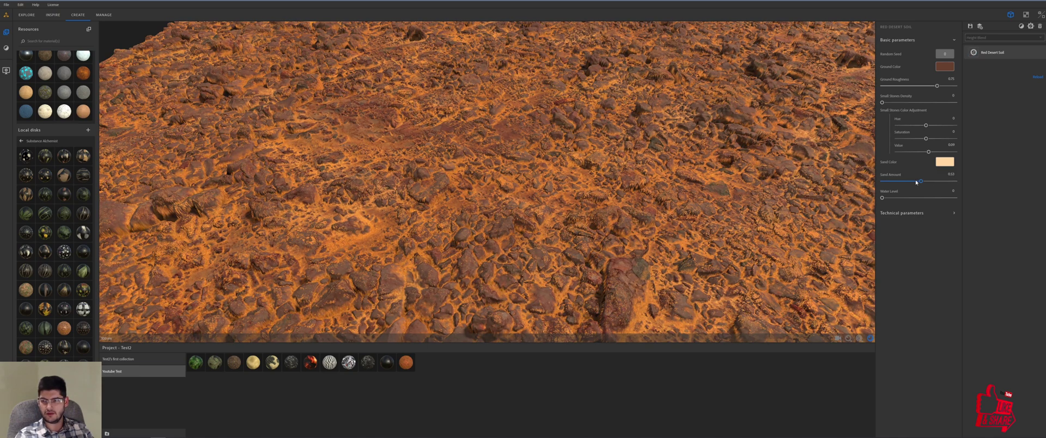
Step: Change the soil's Sand Color to a saturated orange
{"action": "left_click", "coordinate": [944, 161]}
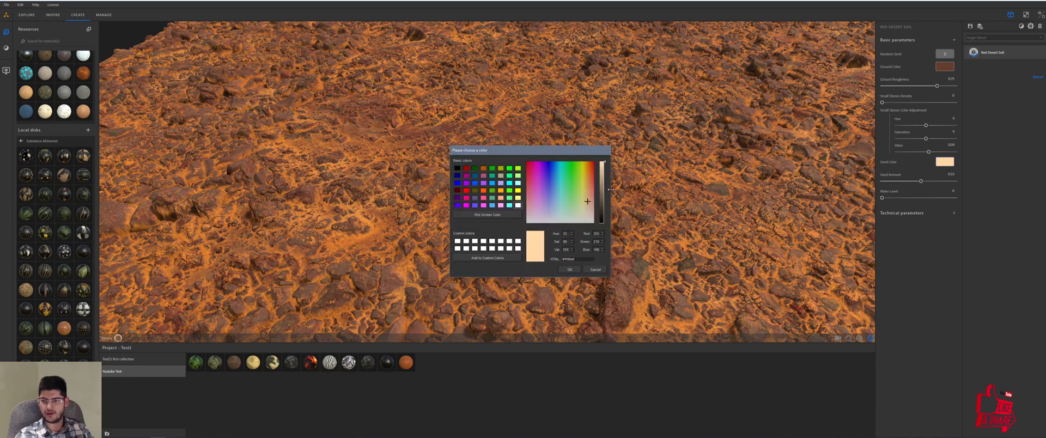
{"action": "left_click", "coordinate": [592, 175]}
{"action": "left_click", "coordinate": [590, 176]}
{"action": "left_click", "coordinate": [588, 177]}
{"action": "left_click", "coordinate": [590, 170]}
{"action": "mouse_move", "coordinate": [589, 171]}
{"action": "left_mouse_down"}
{"action": "mouse_move", "coordinate": [602, 175]}
{"action": "mouse_move", "coordinate": [605, 164]}
{"action": "left_mouse_up"}
{"action": "left_click", "coordinate": [570, 270]}
{"action": "left_click_drag", "start_coordinate": [515, 202], "coordinate": [541, 181]}
{"action": "scroll", "coordinate": [541, 180], "scroll_direction": "up", "scroll_amount": 5}
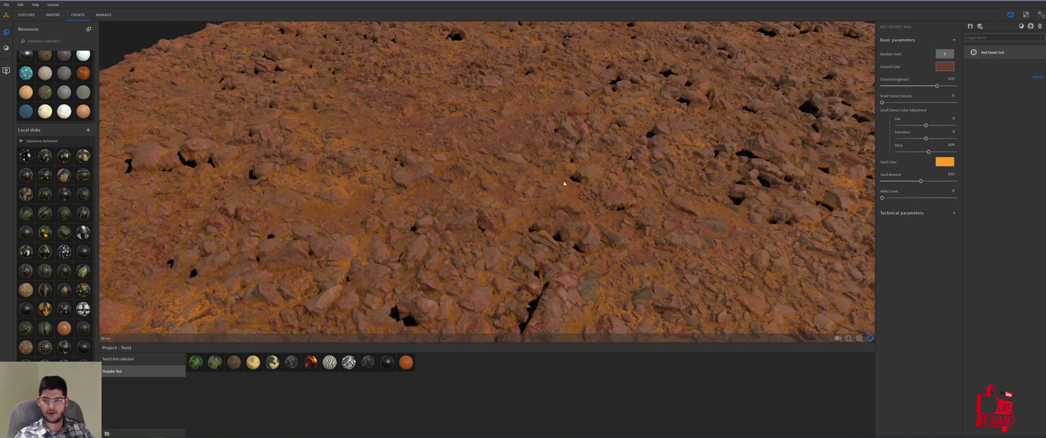
Step: Lower the soil's Ambient Occlusion Intensity to about 0.21 in the technical parameters
{"action": "left_click", "coordinate": [896, 213]}
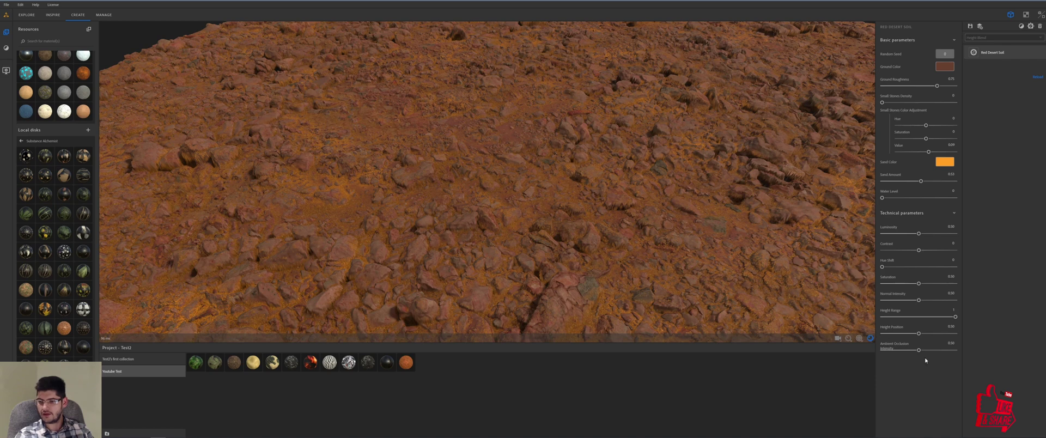
{"action": "left_click_drag", "start_coordinate": [920, 353], "coordinate": [943, 352]}
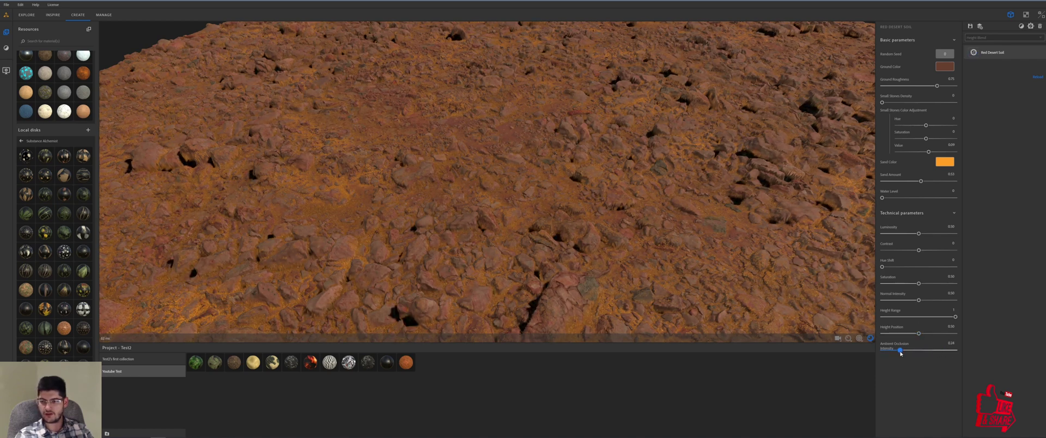
{"action": "left_click_drag", "start_coordinate": [944, 350], "coordinate": [897, 349]}
{"action": "left_click_drag", "start_coordinate": [645, 212], "coordinate": [497, 151]}
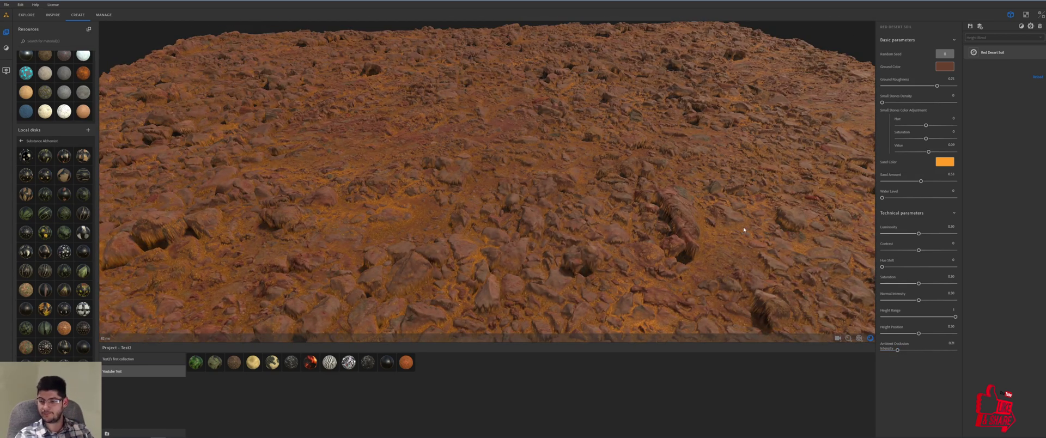
Step: Raise the soil's Normal Intensity to about 0.65 and check the rocks' relief
{"action": "mouse_move", "coordinate": [918, 300]}
{"action": "left_mouse_down"}
{"action": "mouse_move", "coordinate": [936, 300]}
{"action": "mouse_move", "coordinate": [929, 306]}
{"action": "left_mouse_up"}
{"action": "left_click_drag", "start_coordinate": [658, 191], "coordinate": [565, 185]}
{"action": "left_click_drag", "start_coordinate": [434, 149], "coordinate": [441, 159]}
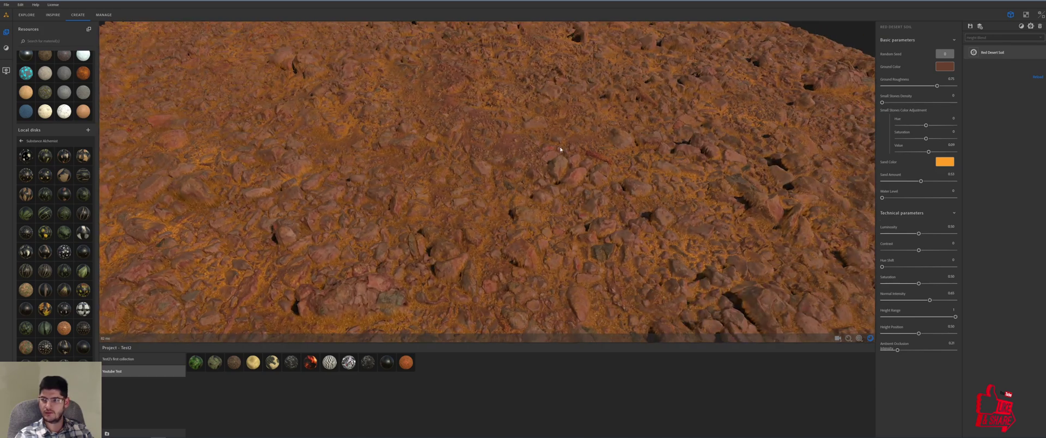
{"action": "left_click_drag", "start_coordinate": [469, 124], "coordinate": [577, 117]}
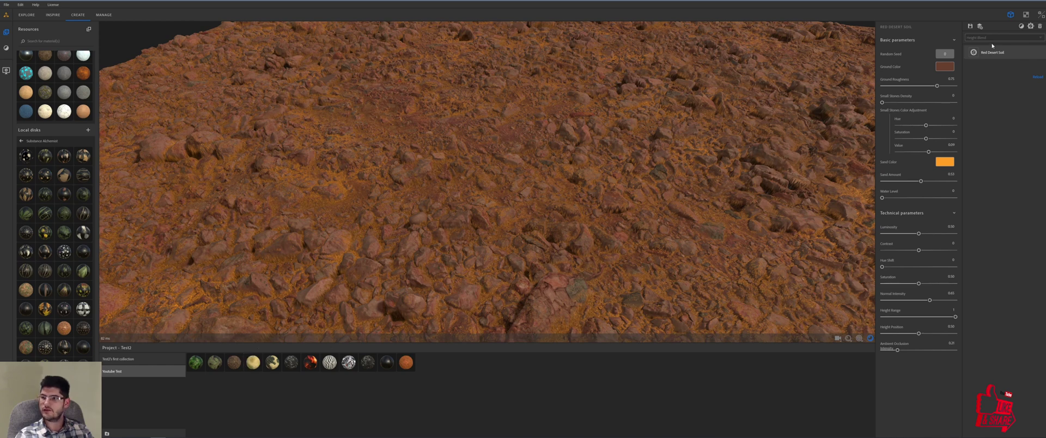
Step: Save the adjusted soil material as Mars Ground in the Youtube Test collection
{"action": "left_click", "coordinate": [971, 27]}
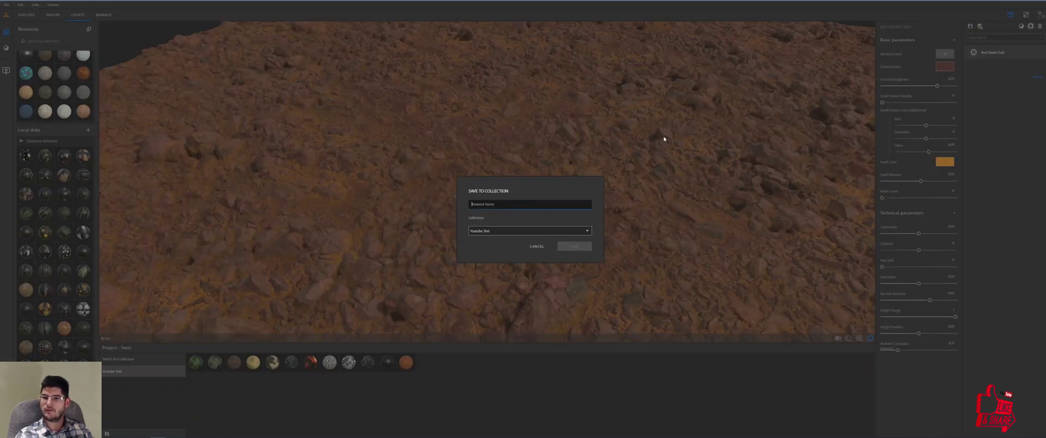
{"action": "type", "text": "Mars Ground"}
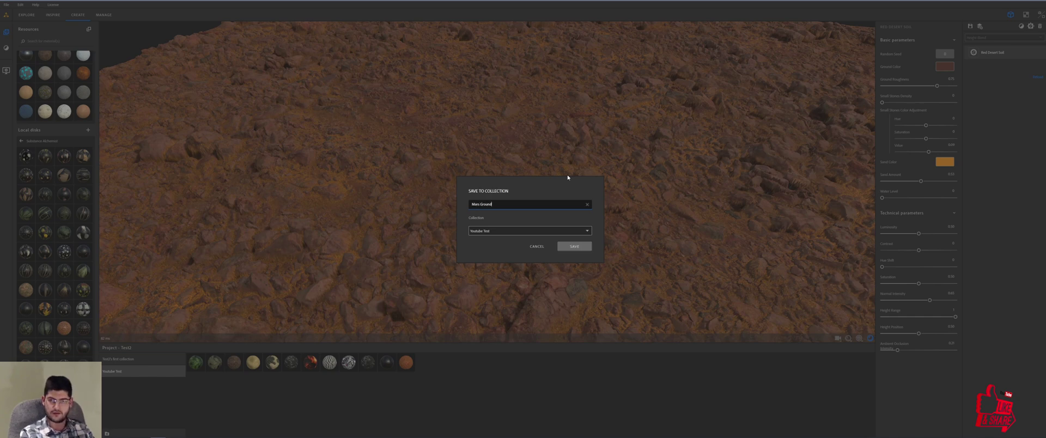
{"action": "left_click", "coordinate": [577, 249]}
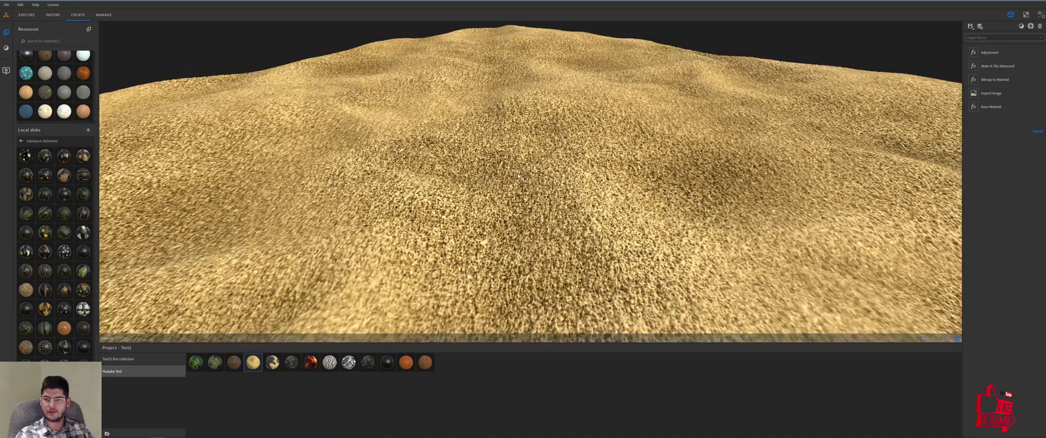
Step: Examine the saved sand material's dune surface from different angles and distances
{"action": "scroll", "coordinate": [518, 176], "scroll_direction": "down", "scroll_amount": 5}
{"action": "left_click_drag", "start_coordinate": [518, 176], "coordinate": [503, 186]}
{"action": "scroll", "coordinate": [493, 185], "scroll_direction": "up", "scroll_amount": 3}
{"action": "left_click_drag", "start_coordinate": [873, 100], "coordinate": [892, 100]}
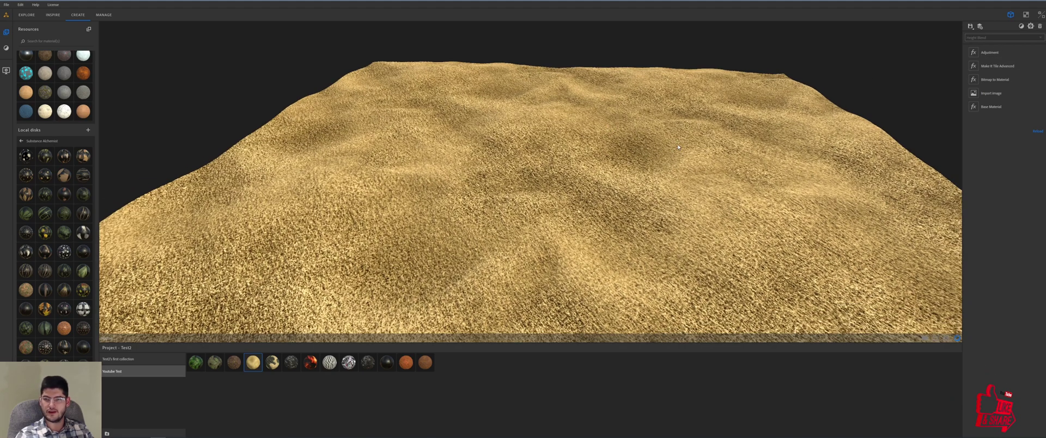
{"action": "left_click_drag", "start_coordinate": [643, 137], "coordinate": [727, 154]}
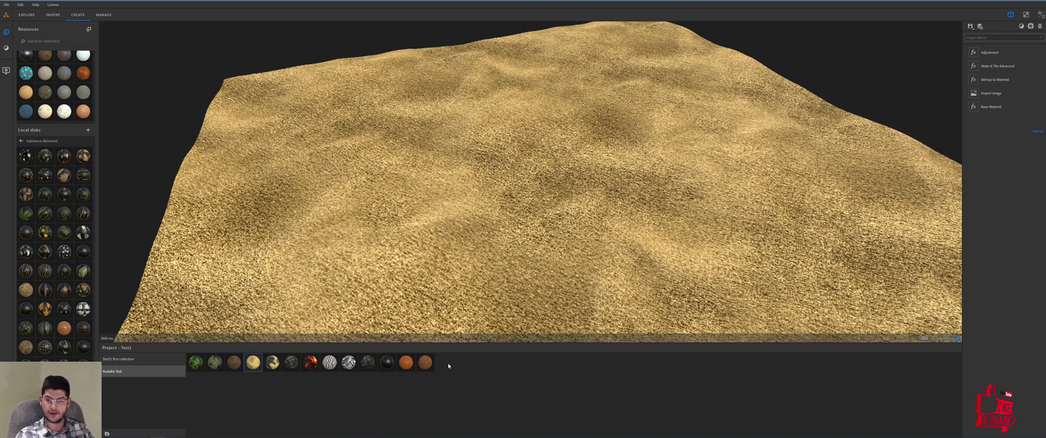
Step: Open the saved Mars Ground material and add the sand material from the collection as a layer above it
{"action": "left_click", "coordinate": [425, 362]}
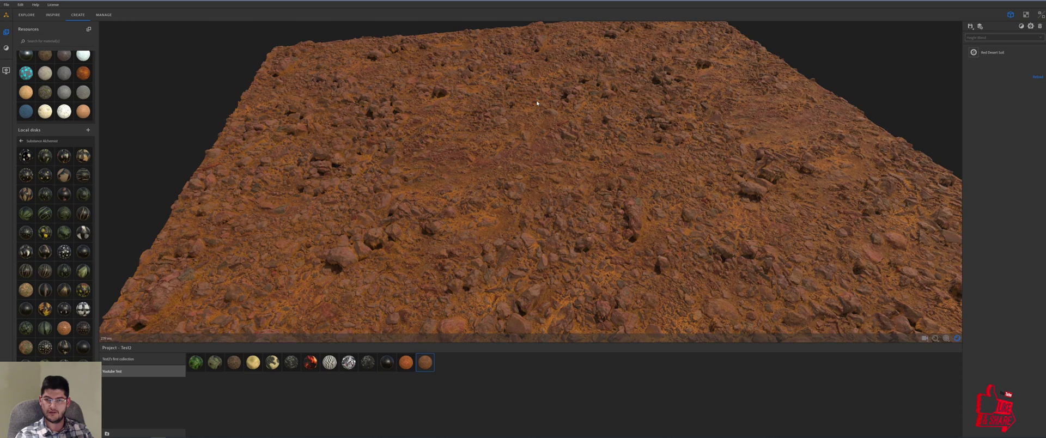
{"action": "left_click_drag", "start_coordinate": [536, 103], "coordinate": [532, 141]}
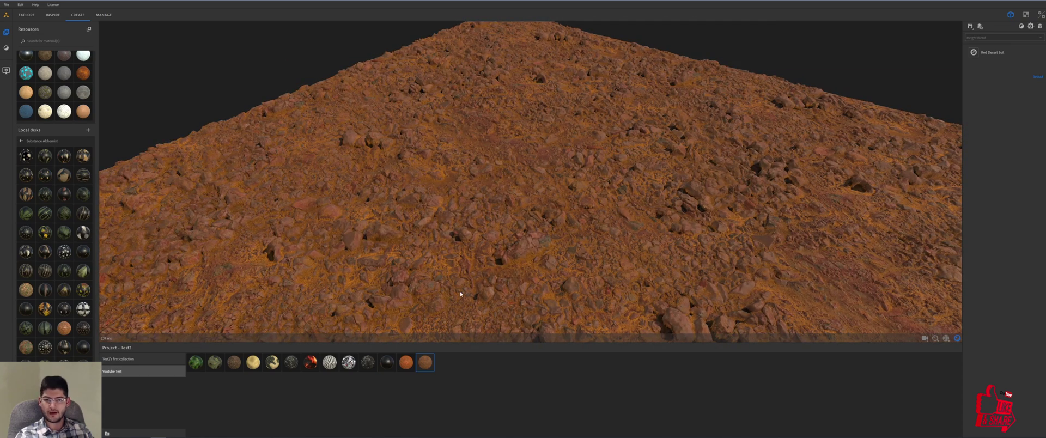
{"action": "left_click_drag", "start_coordinate": [527, 232], "coordinate": [498, 226]}
{"action": "left_click_drag", "start_coordinate": [253, 362], "coordinate": [379, 288]}
{"action": "left_click_drag", "start_coordinate": [561, 157], "coordinate": [537, 171]}
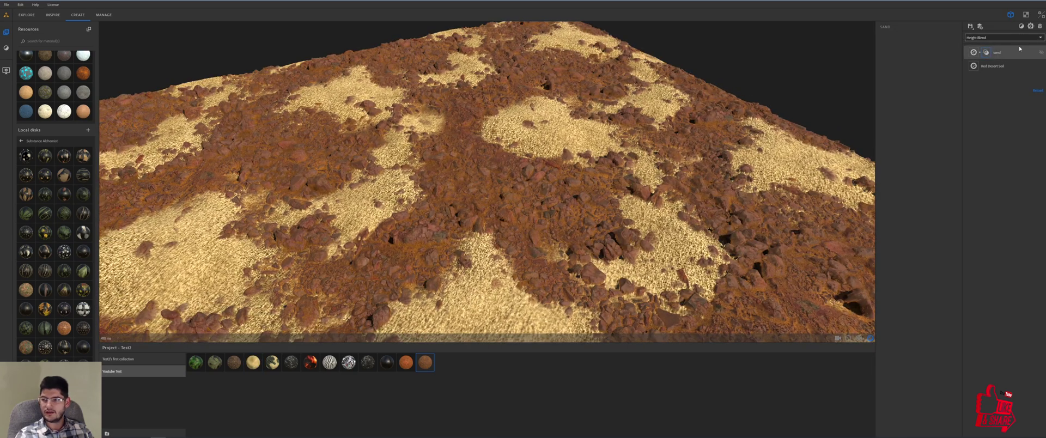
Step: Set the sand layer's height blend direction to From Top and its Top Material Scale to 2
{"action": "left_click", "coordinate": [986, 52]}
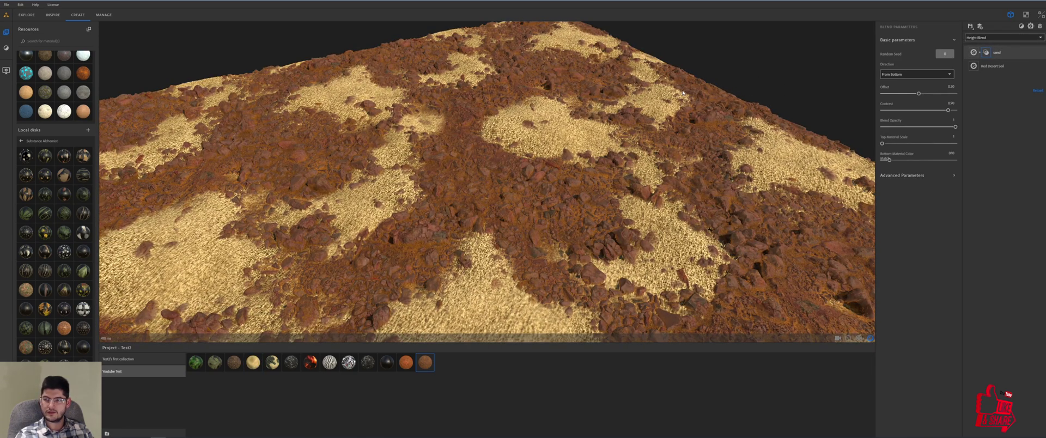
{"action": "left_click", "coordinate": [898, 75]}
{"action": "left_click", "coordinate": [898, 83]}
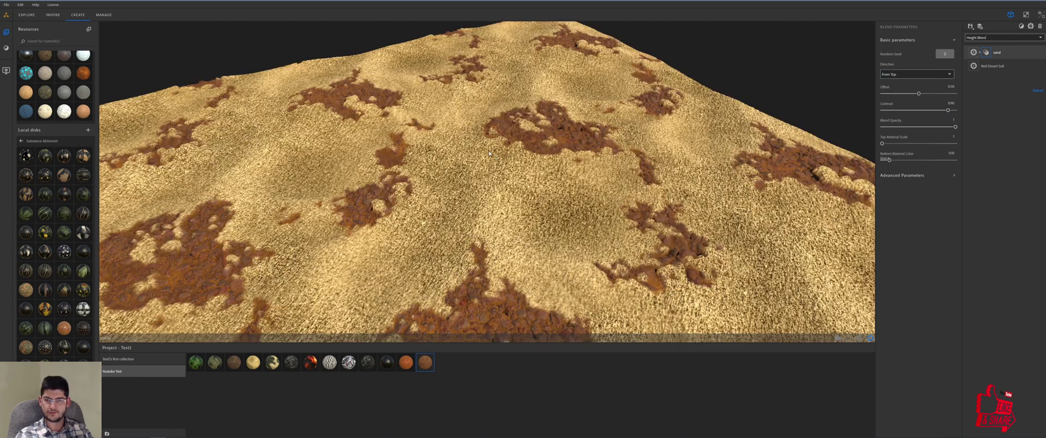
{"action": "left_click_drag", "start_coordinate": [488, 151], "coordinate": [570, 142]}
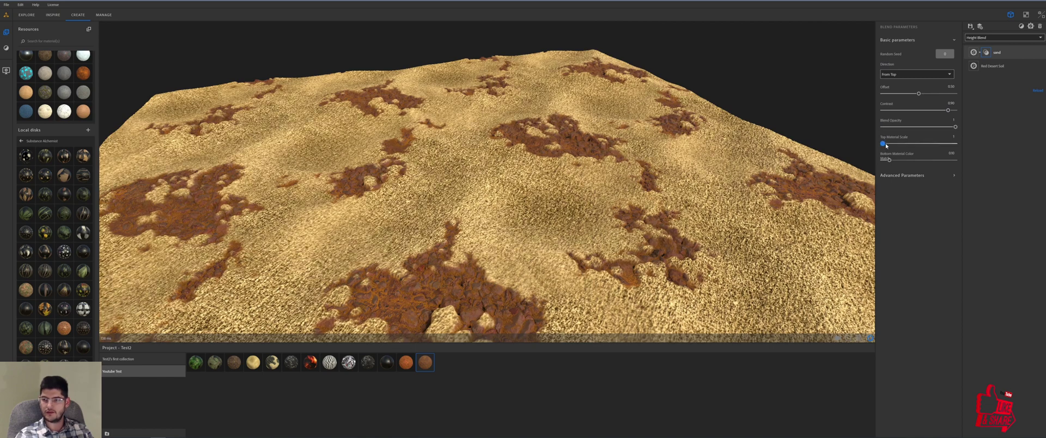
{"action": "left_click_drag", "start_coordinate": [882, 143], "coordinate": [890, 143]}
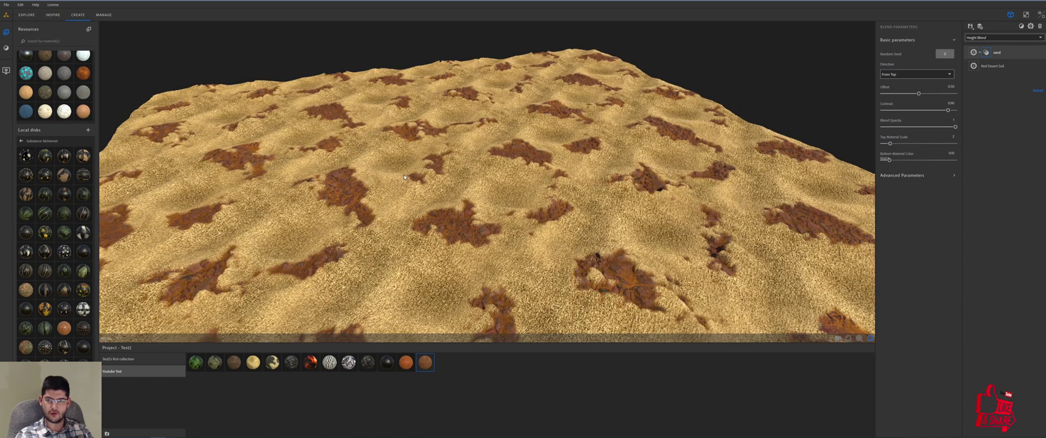
{"action": "left_click_drag", "start_coordinate": [414, 181], "coordinate": [474, 181]}
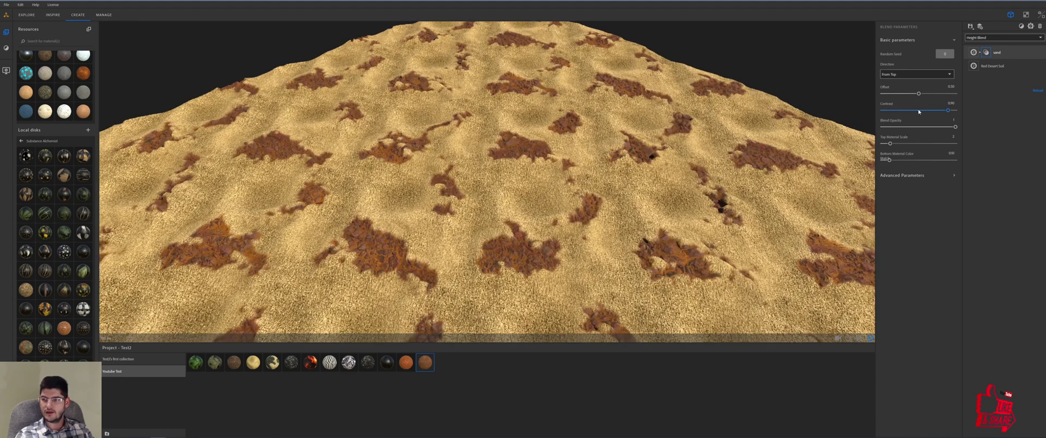
Step: Enable Recompute Normal and Recompute Ambient Occlusion From Height for the sand blend and check the result
{"action": "left_click", "coordinate": [900, 175]}
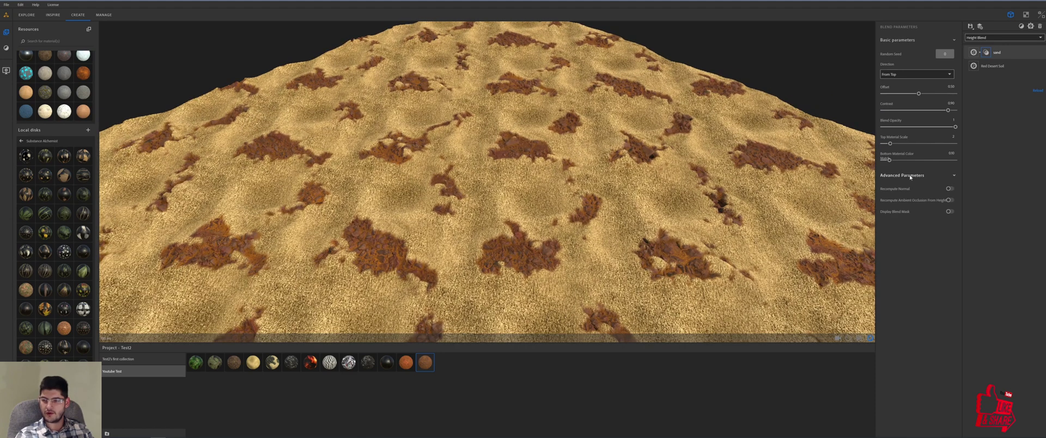
{"action": "left_click", "coordinate": [947, 191]}
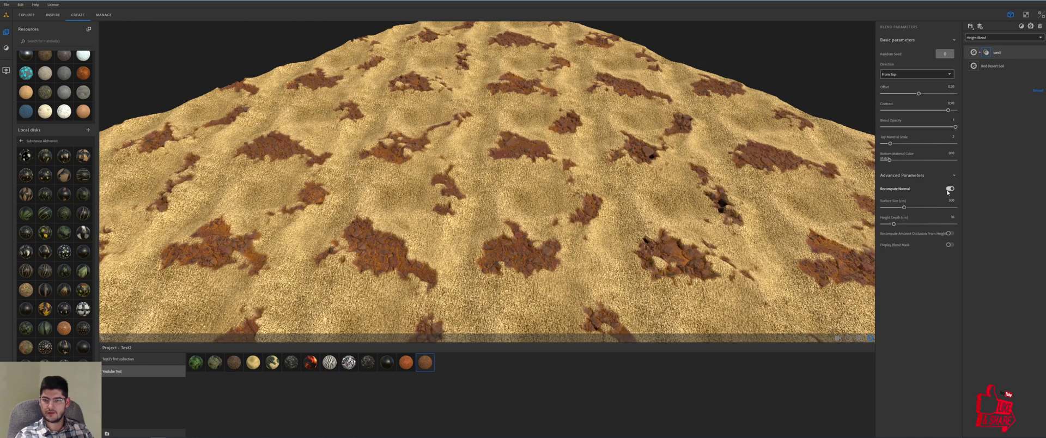
{"action": "left_click", "coordinate": [948, 234]}
{"action": "left_click_drag", "start_coordinate": [680, 180], "coordinate": [425, 222]}
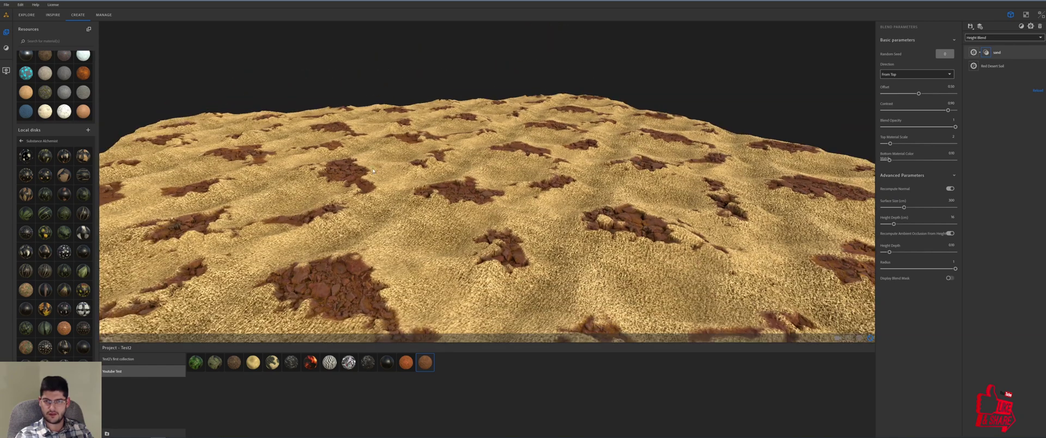
Step: Set the sand blend's Offset to about 0.65 and its Blend Opacity to about 0.65, inspecting the surface from several angles
{"action": "left_click_drag", "start_coordinate": [419, 161], "coordinate": [419, 167]}
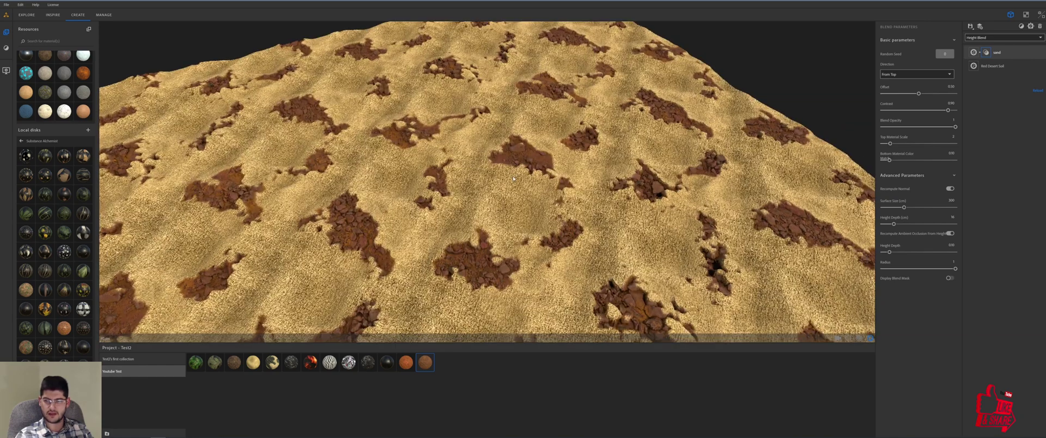
{"action": "left_click_drag", "start_coordinate": [516, 181], "coordinate": [528, 187]}
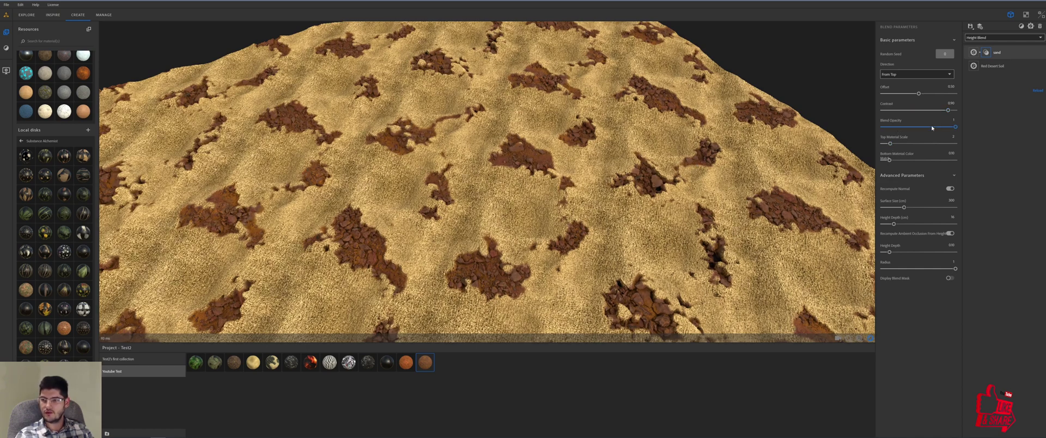
{"action": "left_click_drag", "start_coordinate": [918, 95], "coordinate": [930, 99]}
{"action": "left_click_drag", "start_coordinate": [955, 126], "coordinate": [930, 128]}
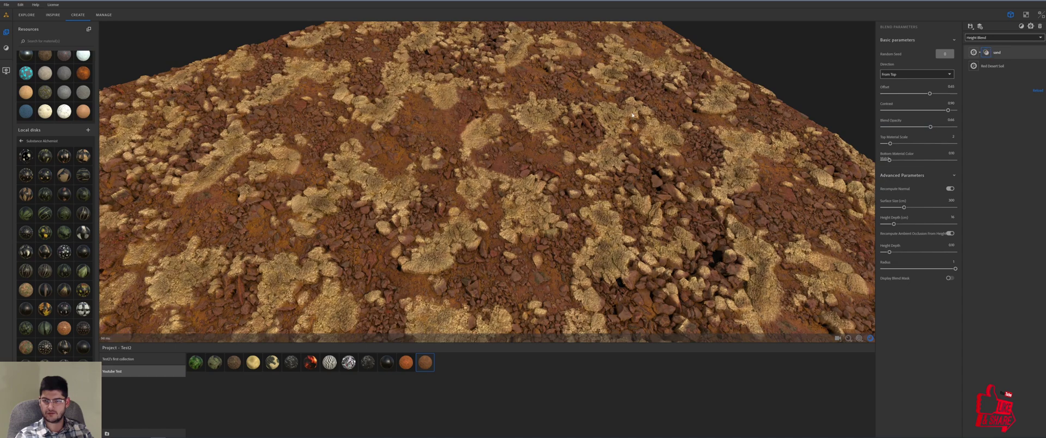
{"action": "left_click_drag", "start_coordinate": [651, 169], "coordinate": [615, 134]}
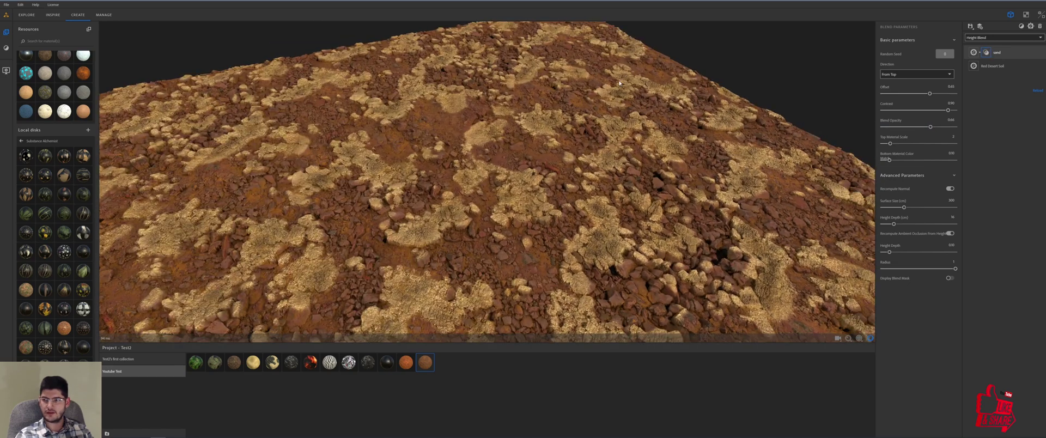
{"action": "left_click_drag", "start_coordinate": [917, 95], "coordinate": [931, 98]}
{"action": "left_click_drag", "start_coordinate": [702, 175], "coordinate": [592, 99]}
{"action": "left_click_drag", "start_coordinate": [588, 129], "coordinate": [725, 59]}
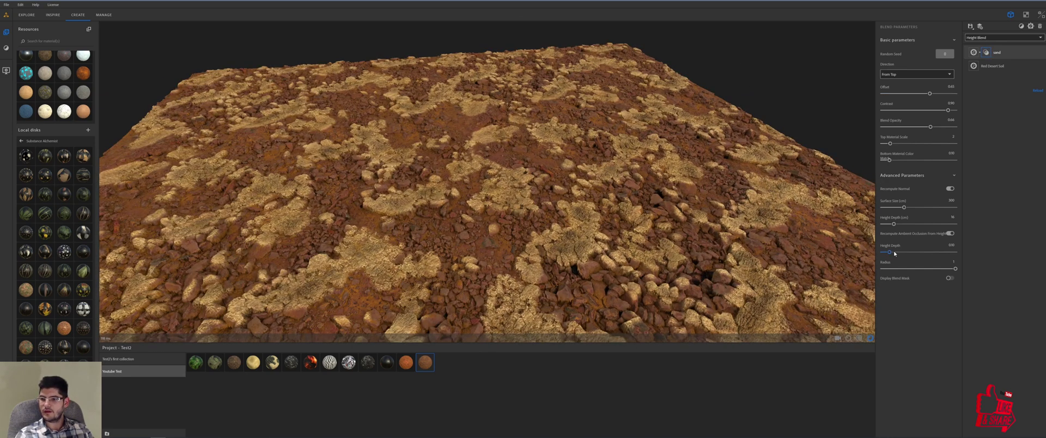
Step: Raise the sand blend's ambient occlusion Height Depth to about 0.2
{"action": "mouse_move", "coordinate": [893, 254]}
{"action": "left_mouse_down"}
{"action": "mouse_move", "coordinate": [921, 254]}
{"action": "mouse_move", "coordinate": [897, 258]}
{"action": "left_mouse_up"}
{"action": "left_click_drag", "start_coordinate": [569, 234], "coordinate": [563, 119]}
{"action": "scroll", "coordinate": [598, 165], "scroll_direction": "up", "scroll_amount": 2}
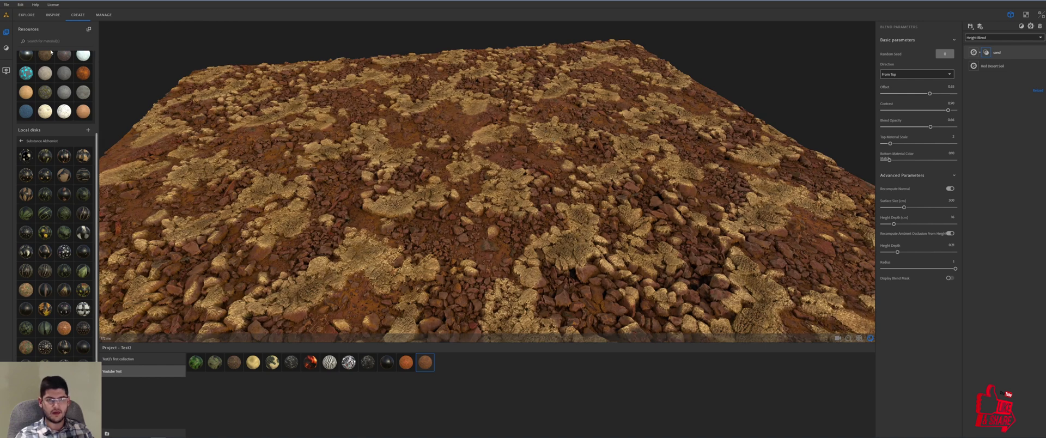
Step: Add a Dust filter above the sand layer and set its Quantity to about 0.35
{"action": "left_click", "coordinate": [6, 48]}
{"action": "scroll", "coordinate": [54, 251], "scroll_direction": "down", "scroll_amount": 1}
{"action": "left_click_drag", "start_coordinate": [383, 234], "coordinate": [490, 187]}
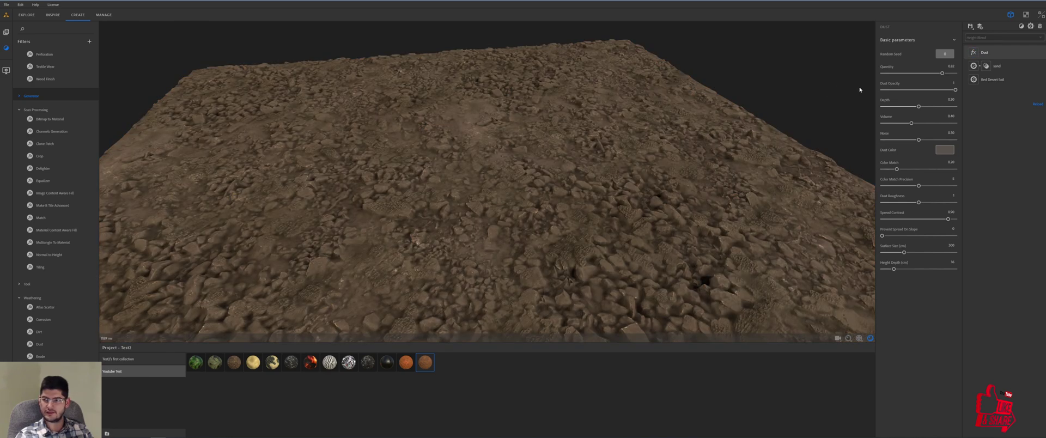
{"action": "left_click_drag", "start_coordinate": [925, 76], "coordinate": [907, 75]}
Step: Change the Dust Color to a bright orange-red and check the result on the ground surface
{"action": "left_click", "coordinate": [945, 150]}
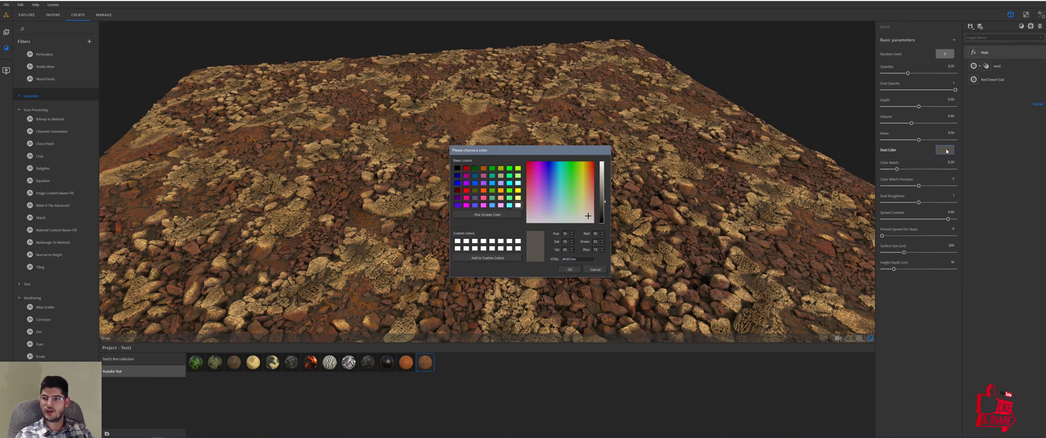
{"action": "left_click", "coordinate": [586, 178]}
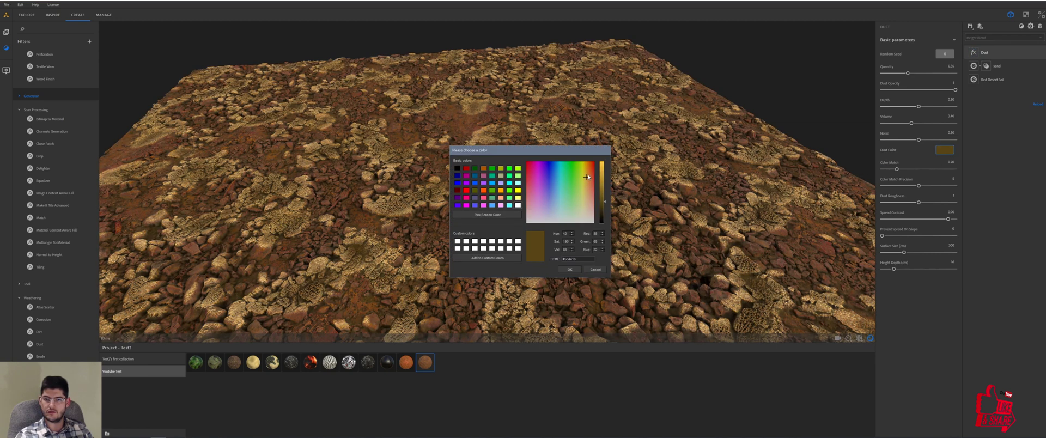
{"action": "left_click_drag", "start_coordinate": [586, 177], "coordinate": [588, 174]}
{"action": "left_click", "coordinate": [602, 179]}
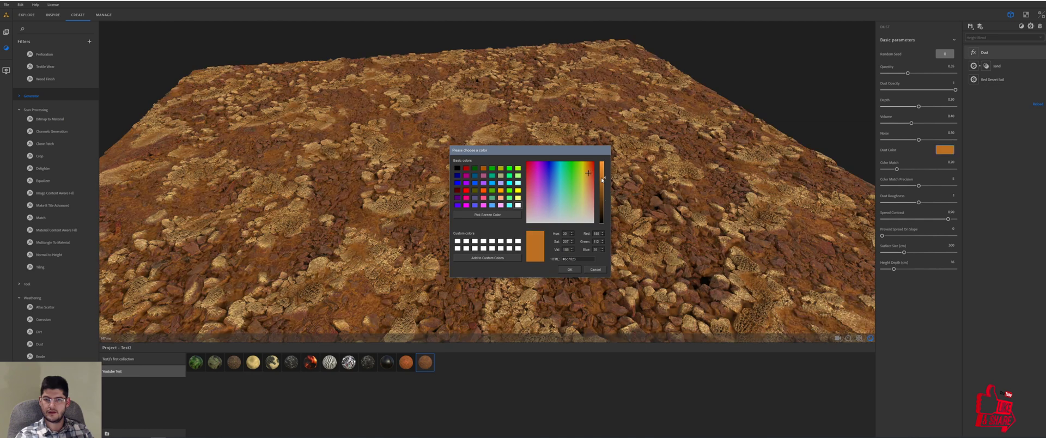
{"action": "left_click_drag", "start_coordinate": [591, 172], "coordinate": [592, 175]}
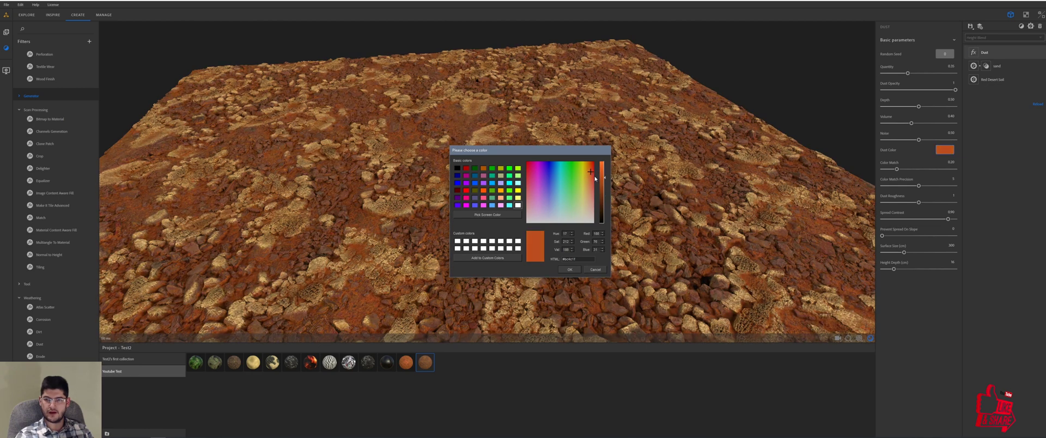
{"action": "left_click", "coordinate": [602, 175]}
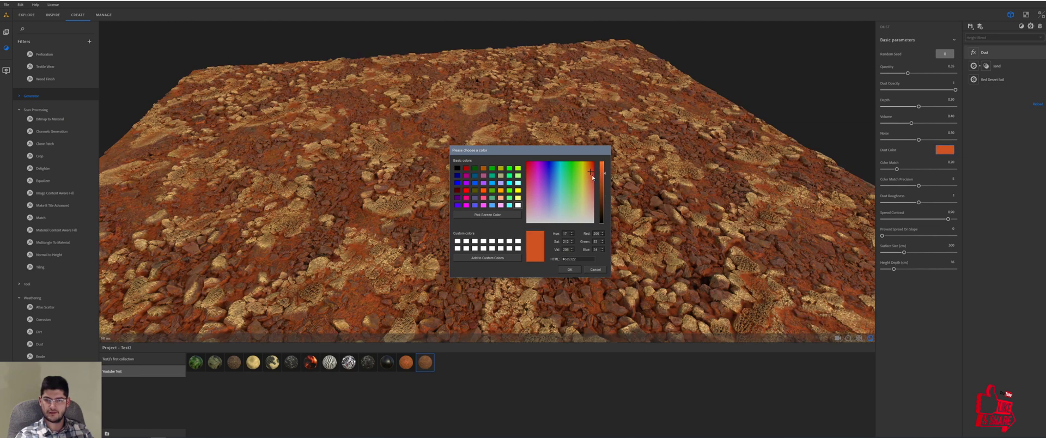
{"action": "left_click", "coordinate": [592, 175]}
{"action": "left_click", "coordinate": [579, 268]}
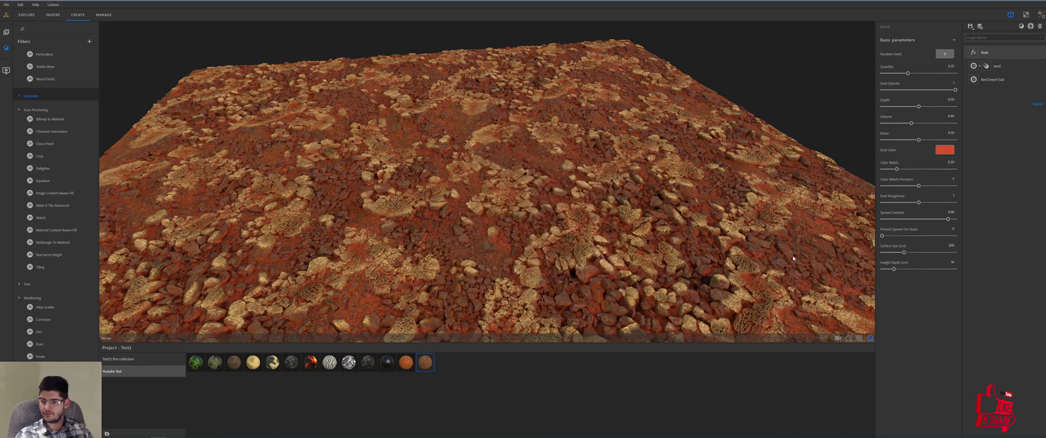
{"action": "left_click_drag", "start_coordinate": [766, 238], "coordinate": [618, 190]}
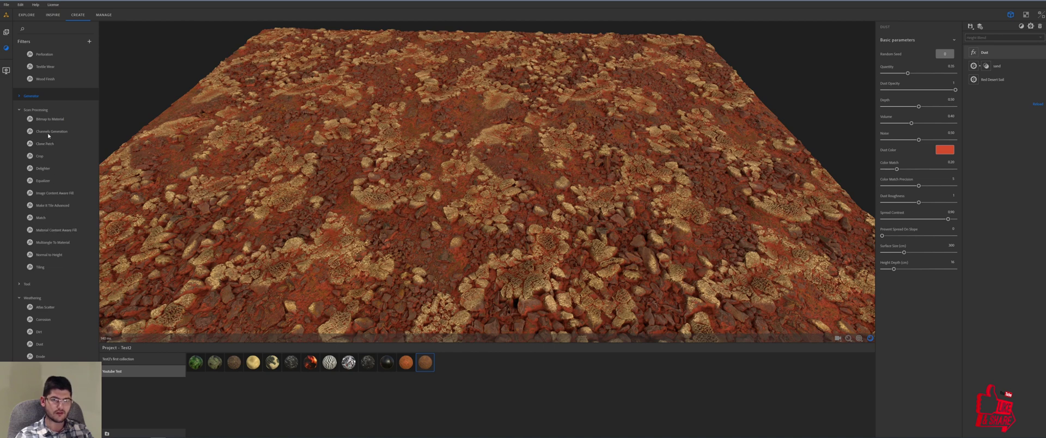
Step: Add a Color Variation filter above the Dust layer, set its Color Count to 4 and expand its color swatches
{"action": "scroll", "coordinate": [47, 171], "scroll_direction": "up", "scroll_amount": 3}
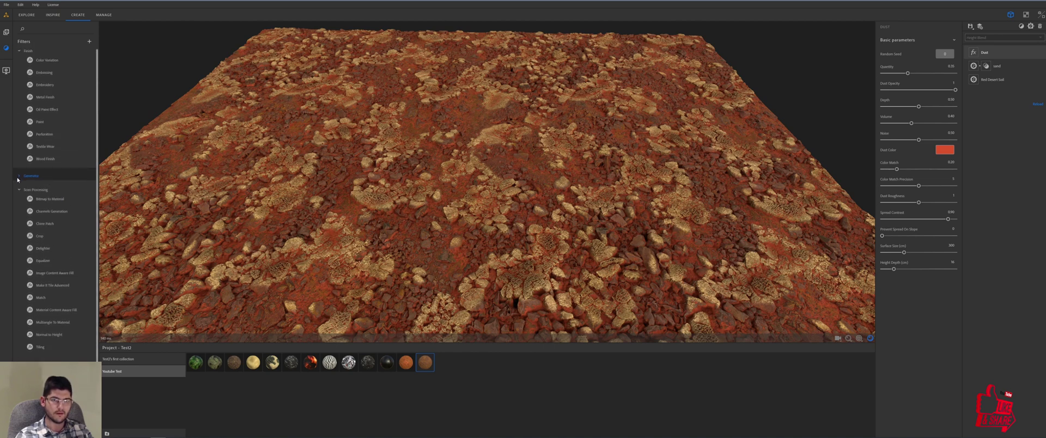
{"action": "left_click", "coordinate": [19, 176]}
{"action": "left_click", "coordinate": [19, 178]}
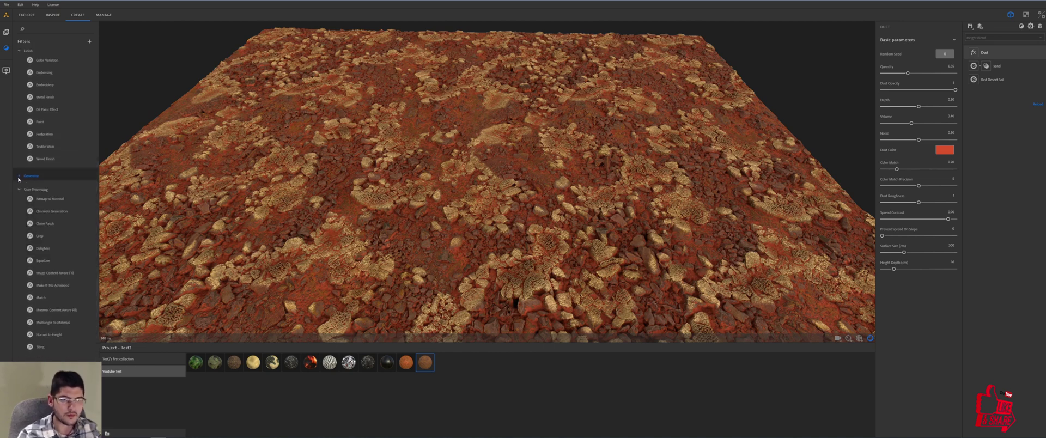
{"action": "left_click_drag", "start_coordinate": [47, 60], "coordinate": [465, 170]}
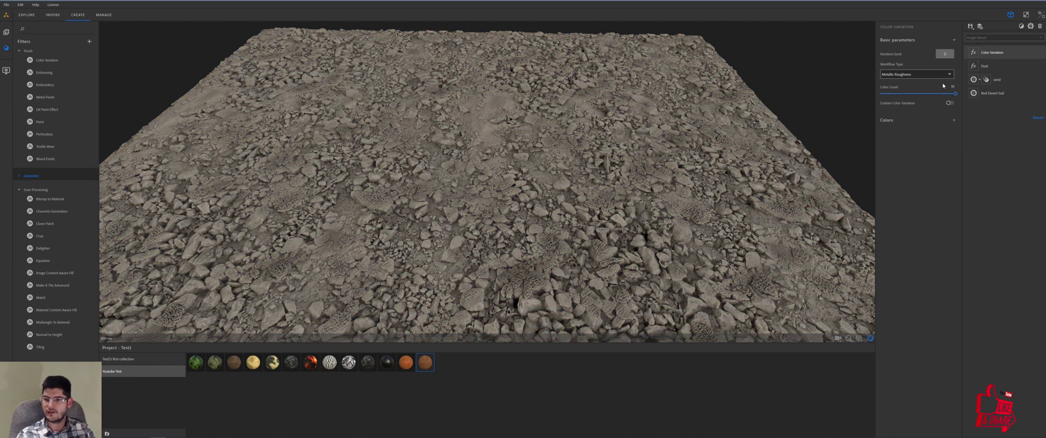
{"action": "key", "text": "ctrl+z"}
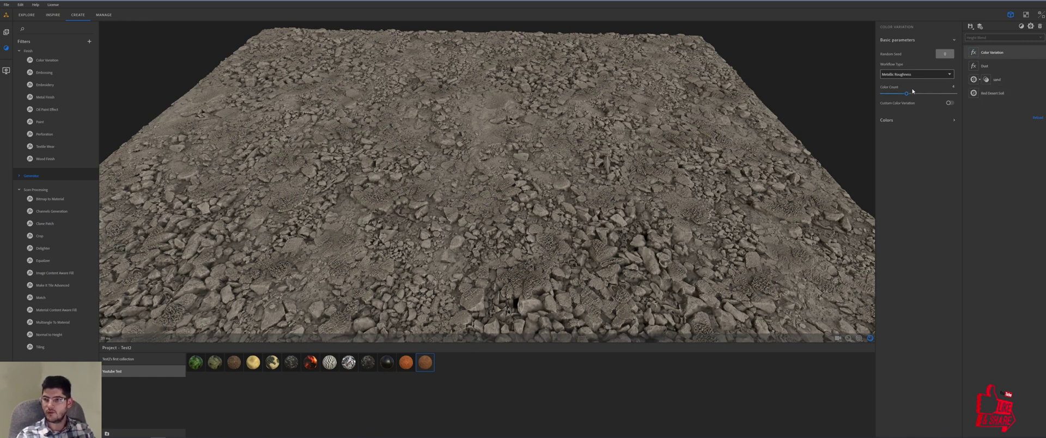
{"action": "left_click", "coordinate": [888, 120]}
Step: Set color 1 of the Color Variation filter to dark blue and color 2 to green
{"action": "left_click", "coordinate": [941, 137]}
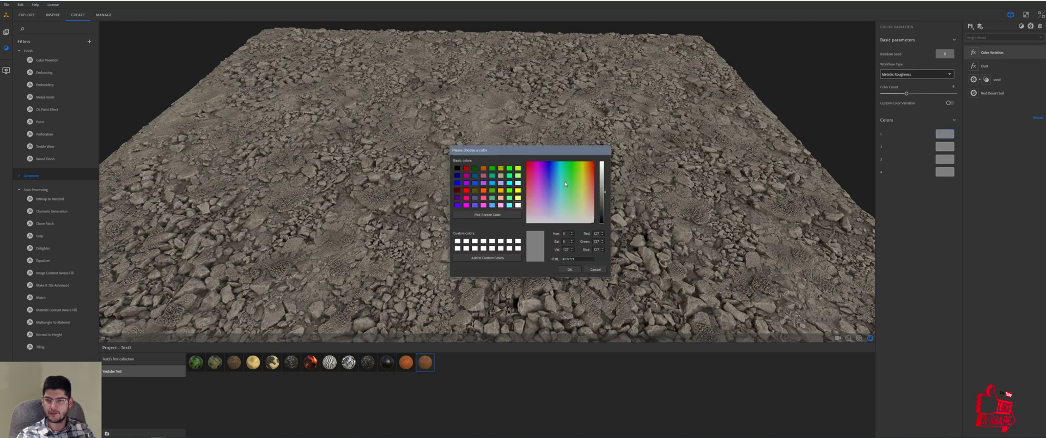
{"action": "left_click", "coordinate": [549, 170]}
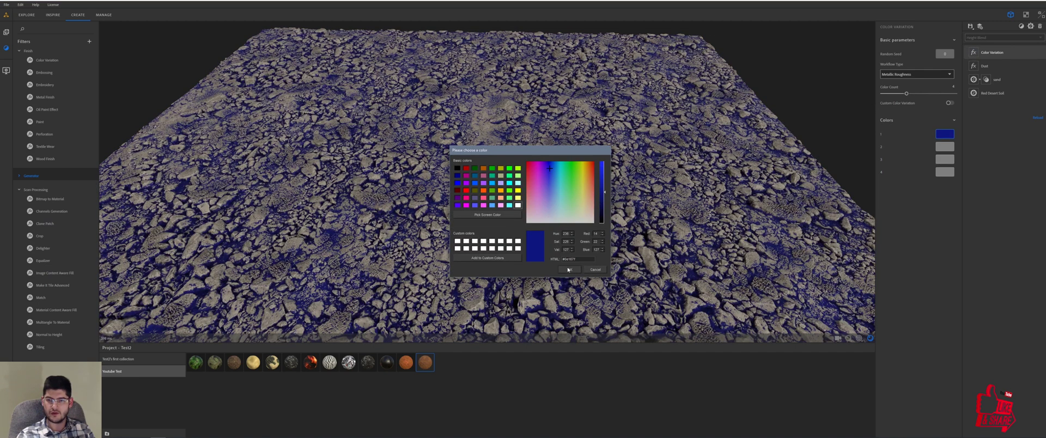
{"action": "left_click", "coordinate": [569, 269]}
{"action": "left_click", "coordinate": [945, 146]}
{"action": "left_click", "coordinate": [570, 165]}
{"action": "left_click", "coordinate": [569, 269]}
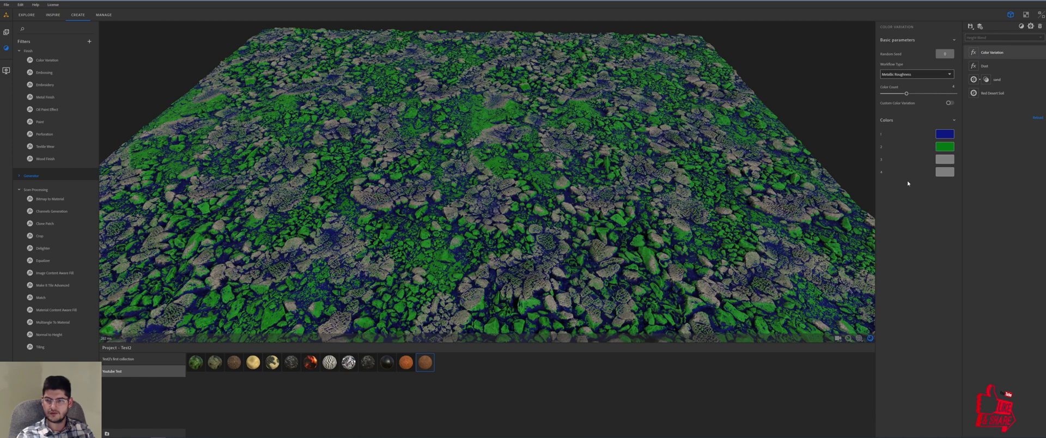
Step: Set color 3 of the Color Variation filter to reddish brown and color 4 to bright yellow
{"action": "left_click", "coordinate": [952, 160]}
{"action": "left_click", "coordinate": [591, 173]}
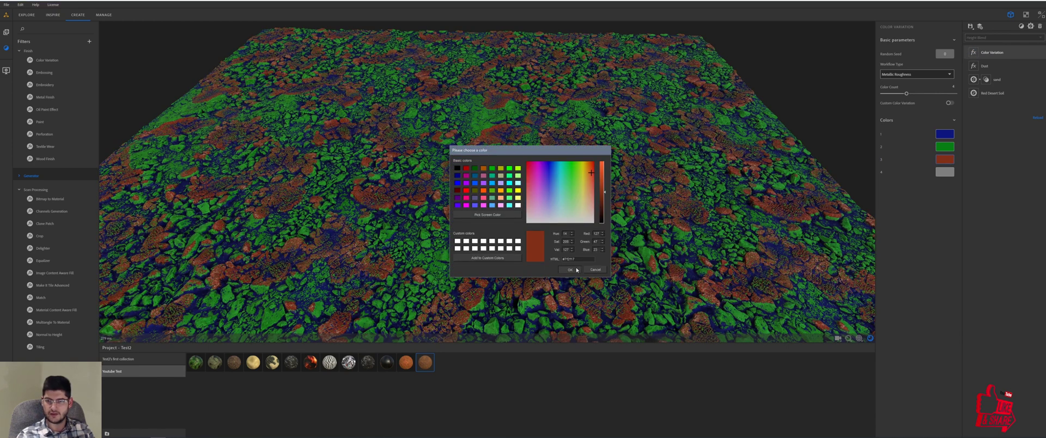
{"action": "left_click", "coordinate": [570, 269]}
{"action": "left_click", "coordinate": [936, 173]}
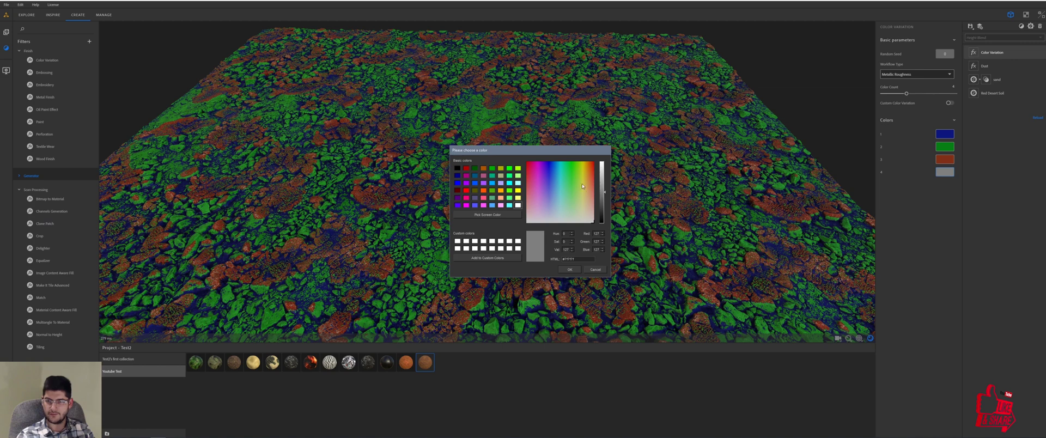
{"action": "left_click", "coordinate": [583, 208]}
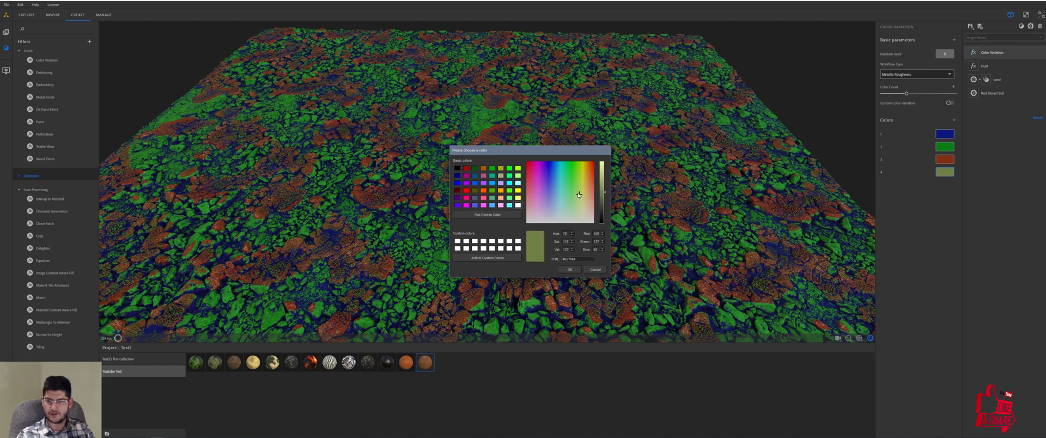
{"action": "left_click", "coordinate": [584, 173]}
{"action": "left_click", "coordinate": [601, 168]}
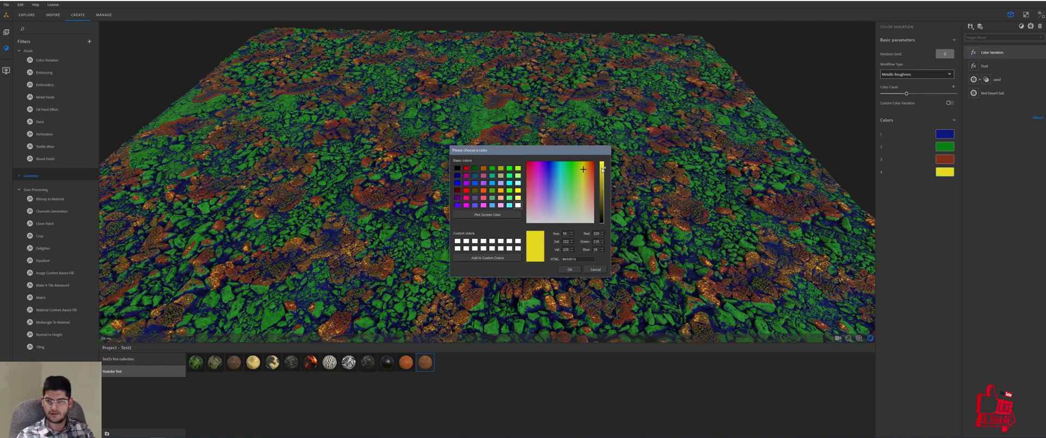
{"action": "left_click", "coordinate": [570, 269]}
{"action": "scroll", "coordinate": [556, 240], "scroll_direction": "up", "scroll_amount": 3}
{"action": "left_click_drag", "start_coordinate": [553, 235], "coordinate": [544, 187]}
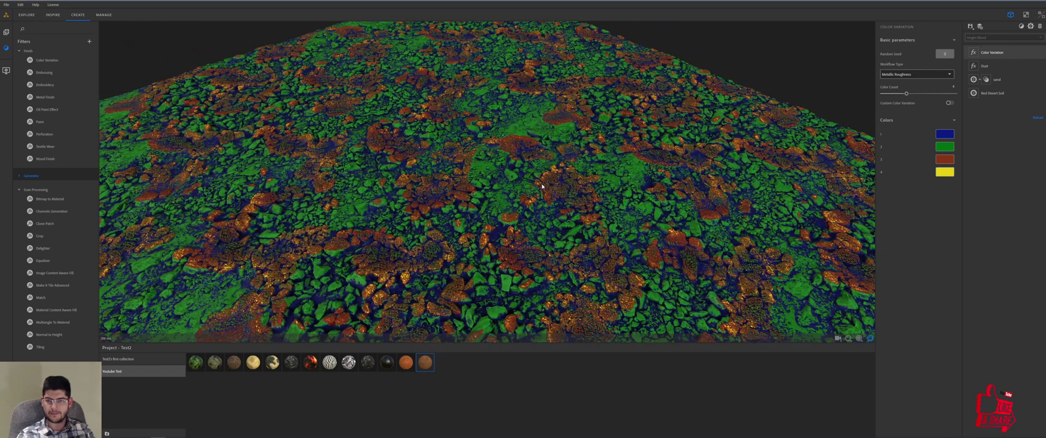
Step: Change color 1 of the Color Variation filter to a bright orange-red
{"action": "left_click", "coordinate": [945, 135]}
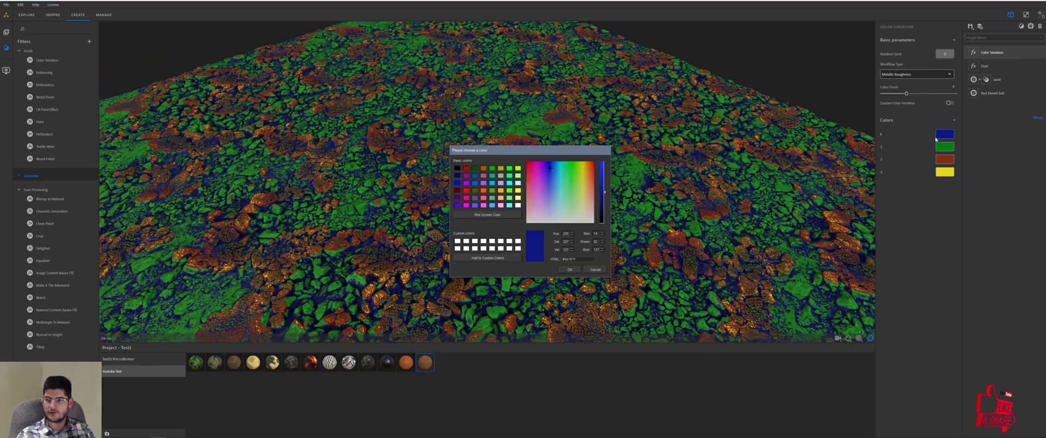
{"action": "left_click", "coordinate": [588, 172]}
{"action": "left_click", "coordinate": [592, 170]}
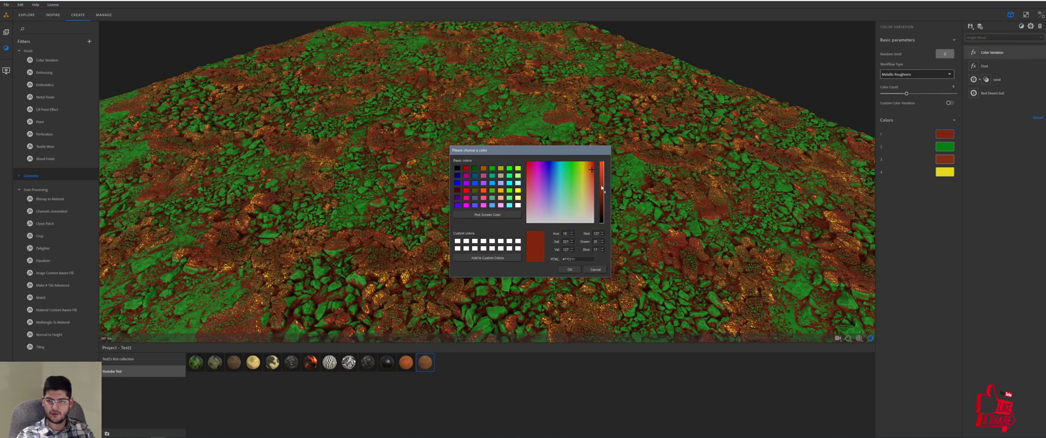
{"action": "left_click_drag", "start_coordinate": [603, 188], "coordinate": [603, 182]}
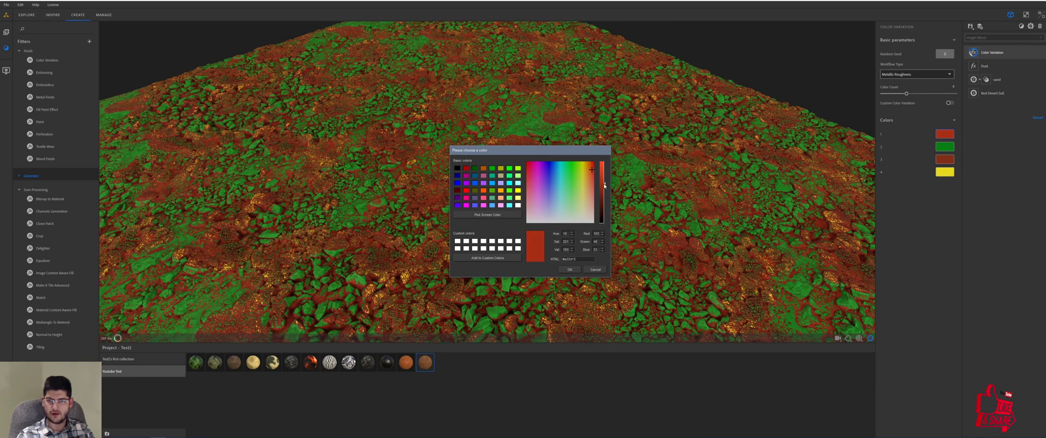
{"action": "left_click", "coordinate": [592, 172]}
{"action": "left_click", "coordinate": [604, 177]}
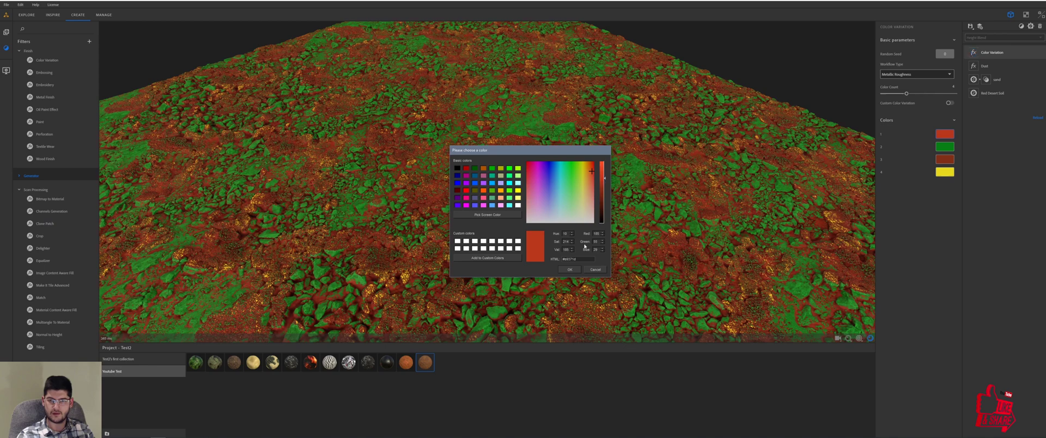
{"action": "left_click", "coordinate": [570, 270]}
{"action": "scroll", "coordinate": [846, 152], "scroll_direction": "down", "scroll_amount": 3}
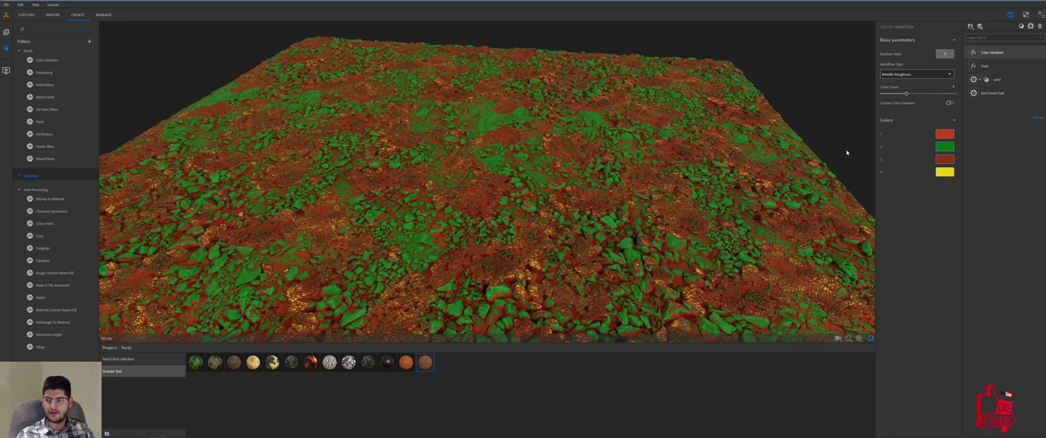
Step: Change color 2 of the Color Variation filter to a golden ochre
{"action": "left_click", "coordinate": [939, 149]}
{"action": "left_click", "coordinate": [586, 179]}
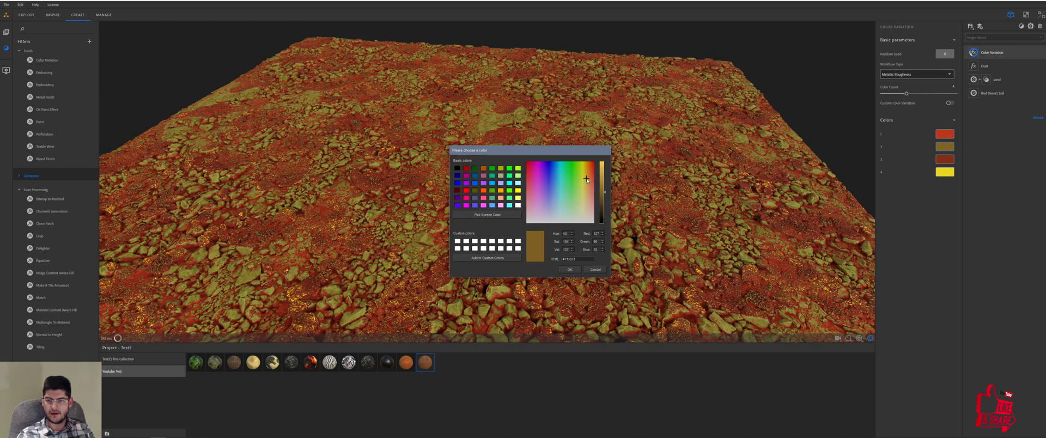
{"action": "left_click", "coordinate": [602, 180]}
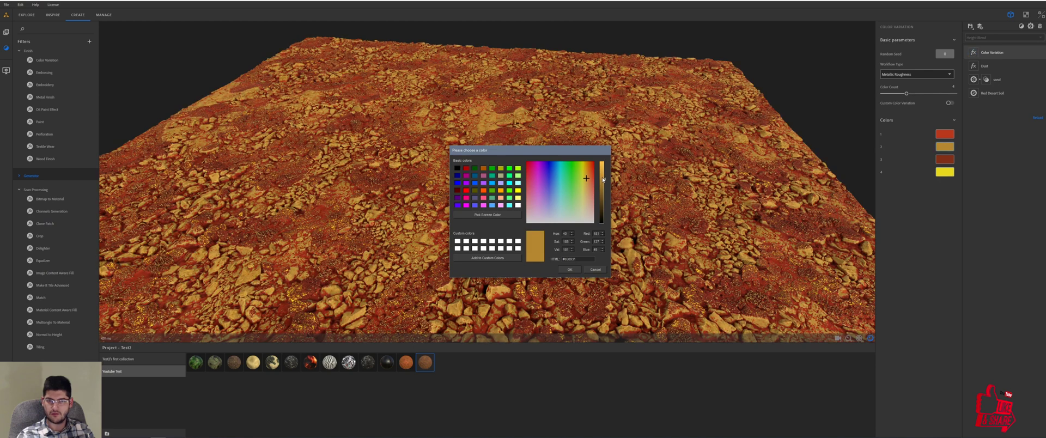
{"action": "left_click", "coordinate": [603, 177]}
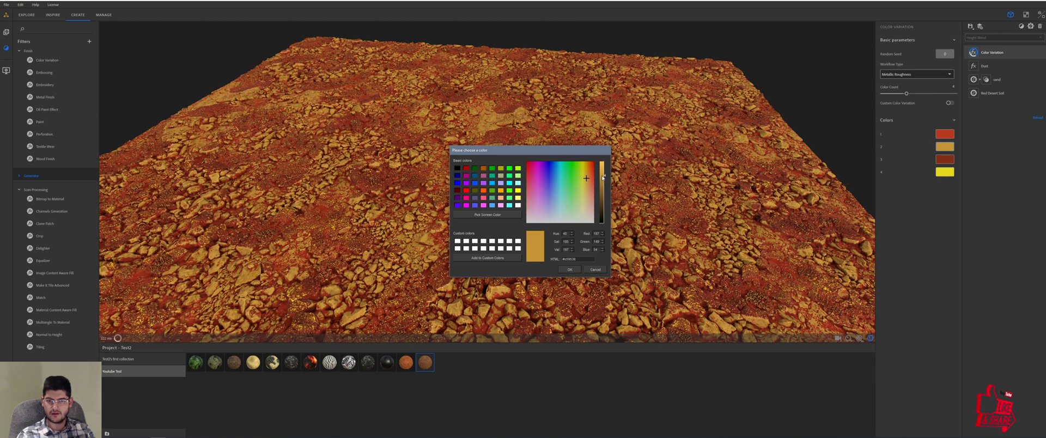
{"action": "left_click", "coordinate": [577, 269]}
Step: Change color 3 of the Color Variation filter to a medium burnt orange
{"action": "left_click", "coordinate": [944, 159]}
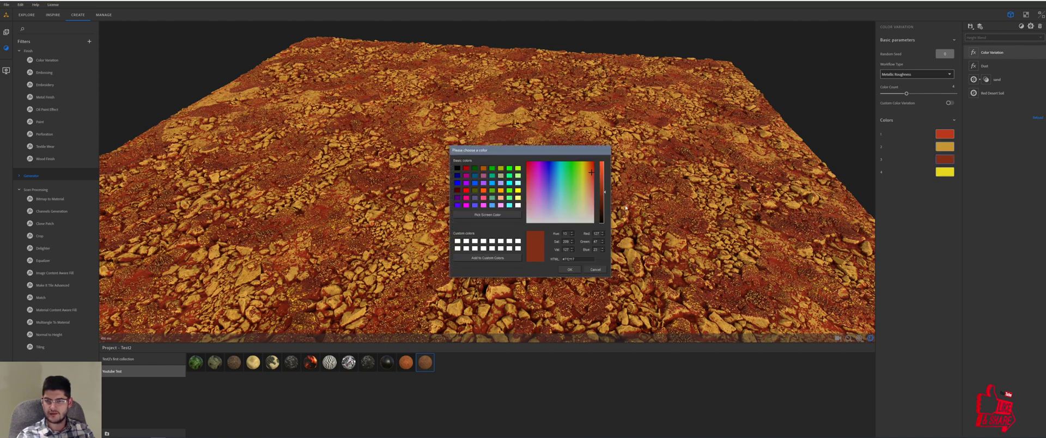
{"action": "left_click", "coordinate": [603, 185]}
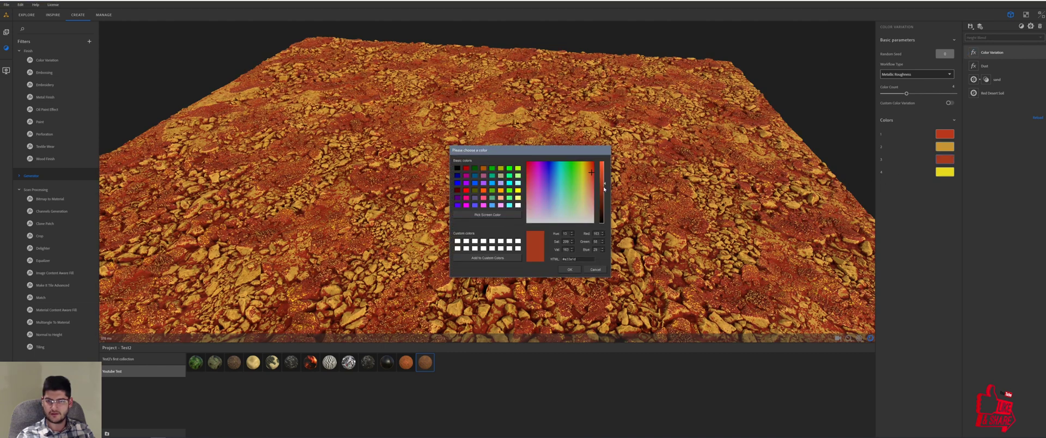
{"action": "left_click", "coordinate": [603, 177]}
{"action": "left_click", "coordinate": [603, 181]}
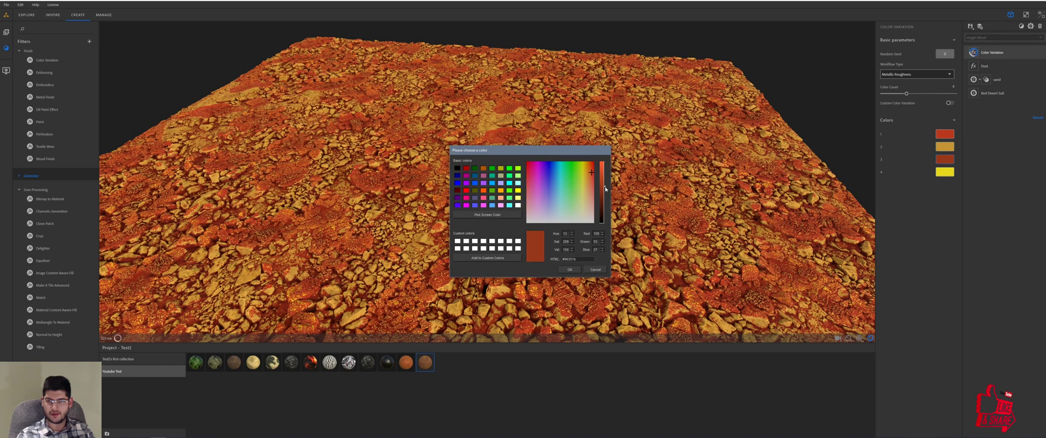
{"action": "left_click", "coordinate": [589, 173]}
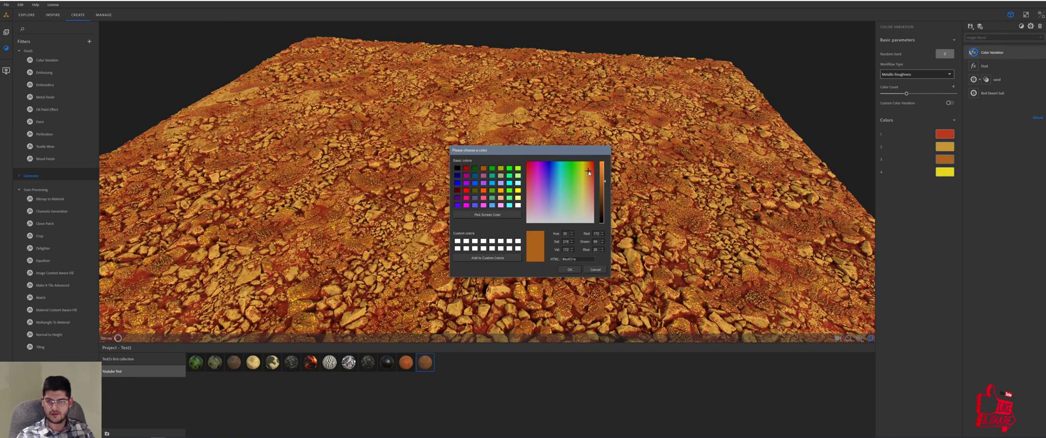
{"action": "left_click", "coordinate": [601, 178]}
{"action": "left_click", "coordinate": [590, 172]}
{"action": "left_click", "coordinate": [570, 269]}
{"action": "left_click_drag", "start_coordinate": [545, 250], "coordinate": [511, 240]}
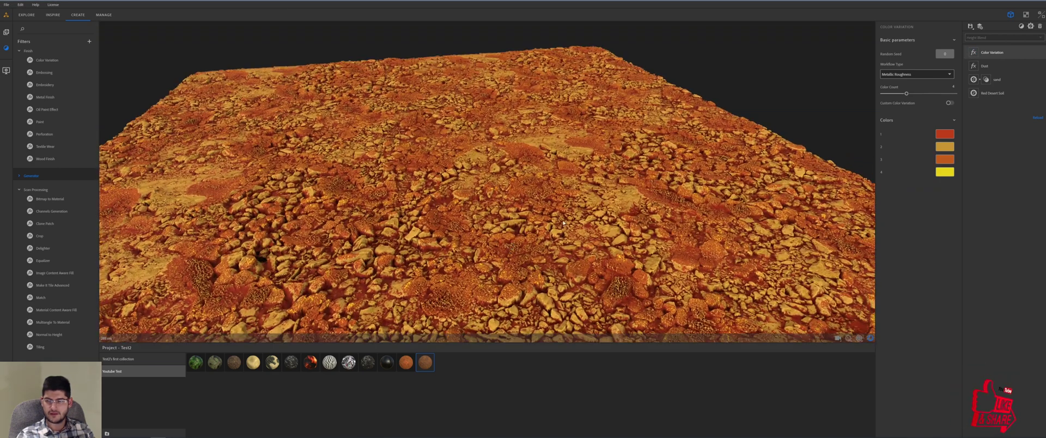
Step: Change color 4 of the Color Variation filter to a dark golden ochre
{"action": "left_click", "coordinate": [945, 172]}
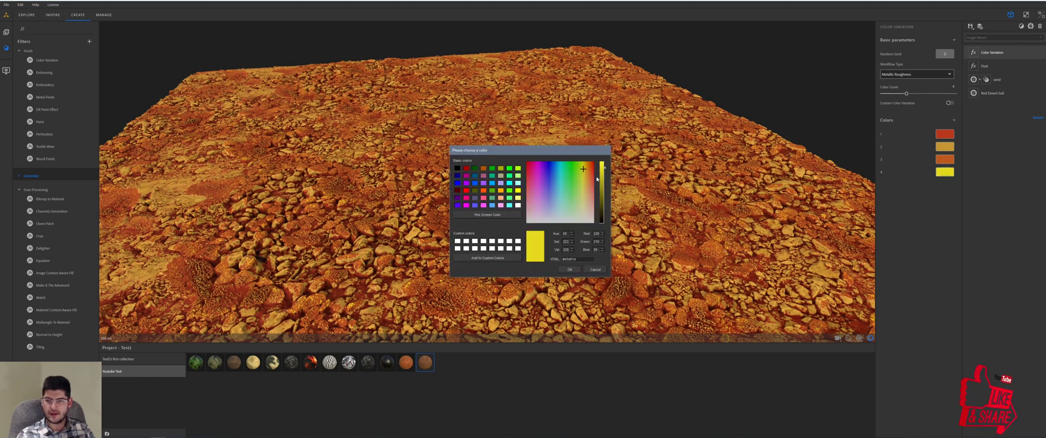
{"action": "left_click", "coordinate": [586, 175]}
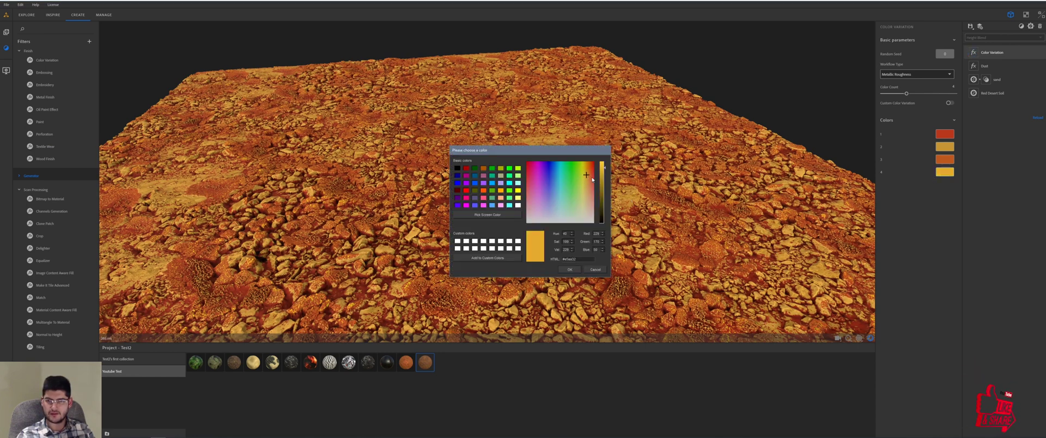
{"action": "left_click_drag", "start_coordinate": [601, 170], "coordinate": [602, 180]}
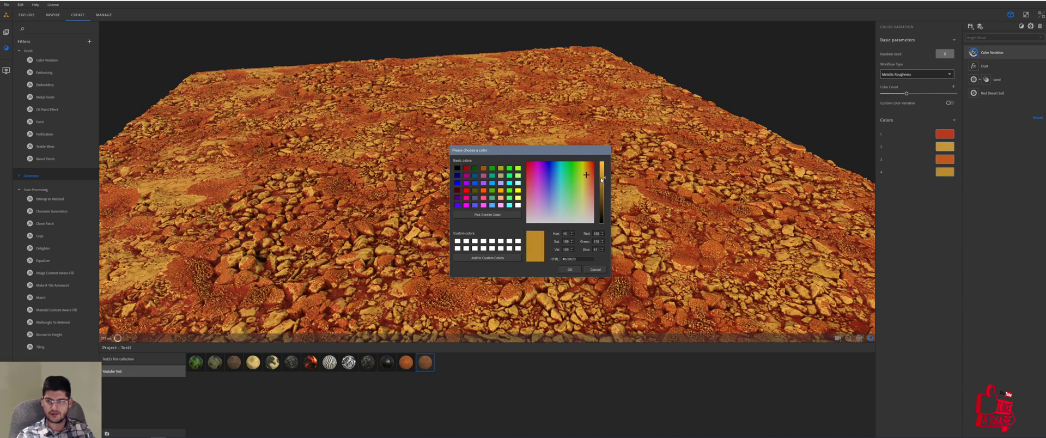
{"action": "left_click", "coordinate": [572, 269]}
{"action": "left_click_drag", "start_coordinate": [545, 163], "coordinate": [601, 72]}
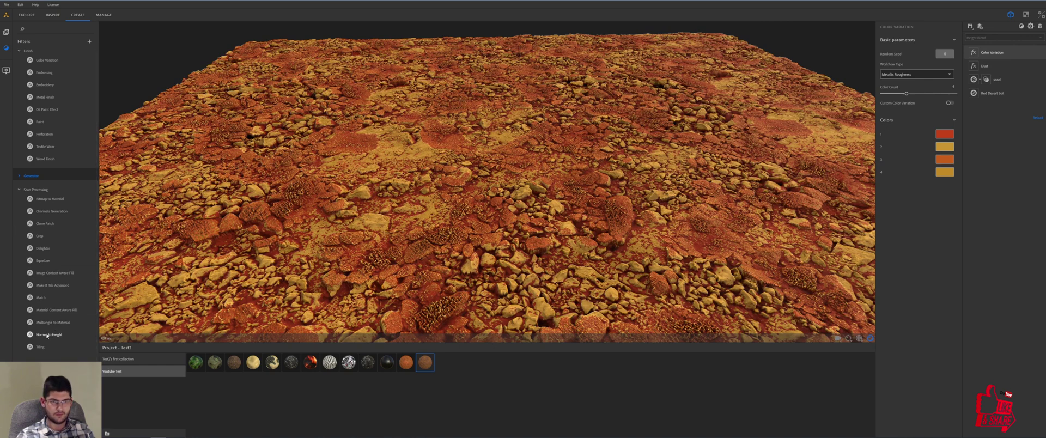
Step: Add a Normal to Height filter between the Color Variation and Dust layers and inspect the ground relief
{"action": "left_click_drag", "start_coordinate": [54, 337], "coordinate": [900, 111]}
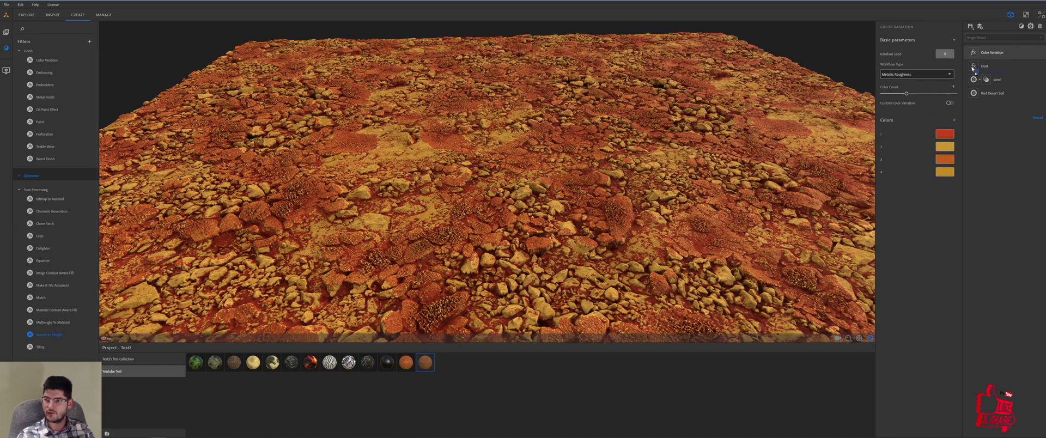
{"action": "left_click_drag", "start_coordinate": [972, 68], "coordinate": [973, 62]}
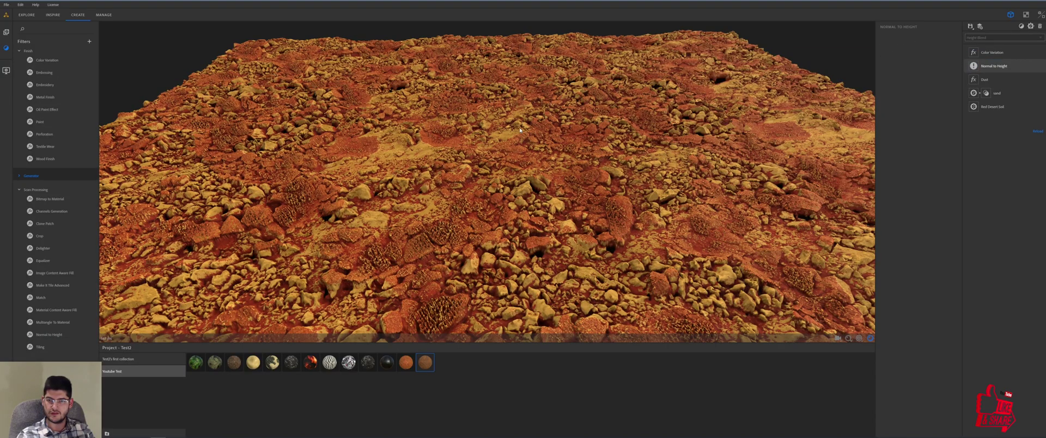
{"action": "left_click_drag", "start_coordinate": [466, 181], "coordinate": [424, 193]}
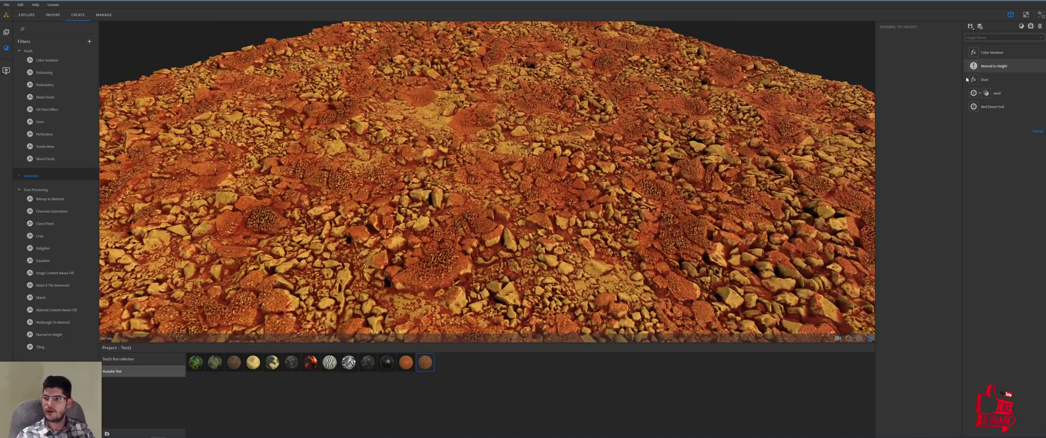
{"action": "left_click_drag", "start_coordinate": [550, 201], "coordinate": [531, 188]}
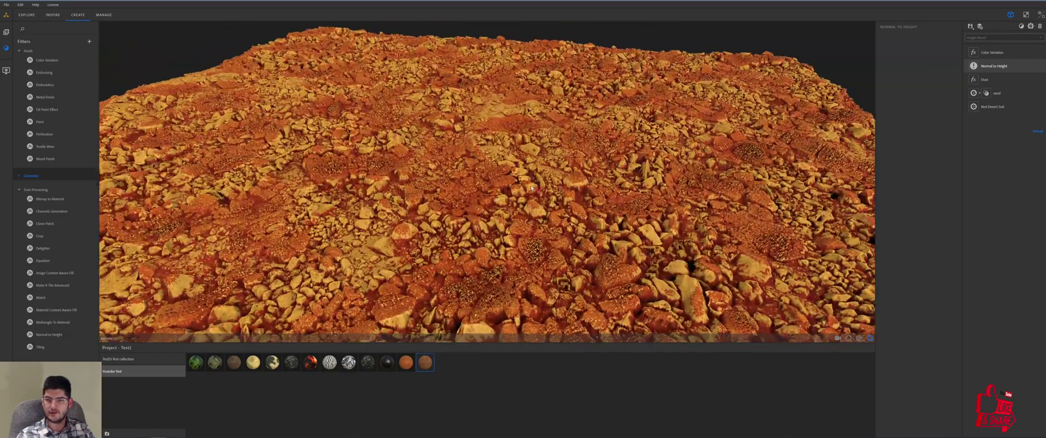
Step: Change the Dust filter's dust color to a medium orange-brown
{"action": "left_click", "coordinate": [1005, 79]}
{"action": "left_click", "coordinate": [944, 150]}
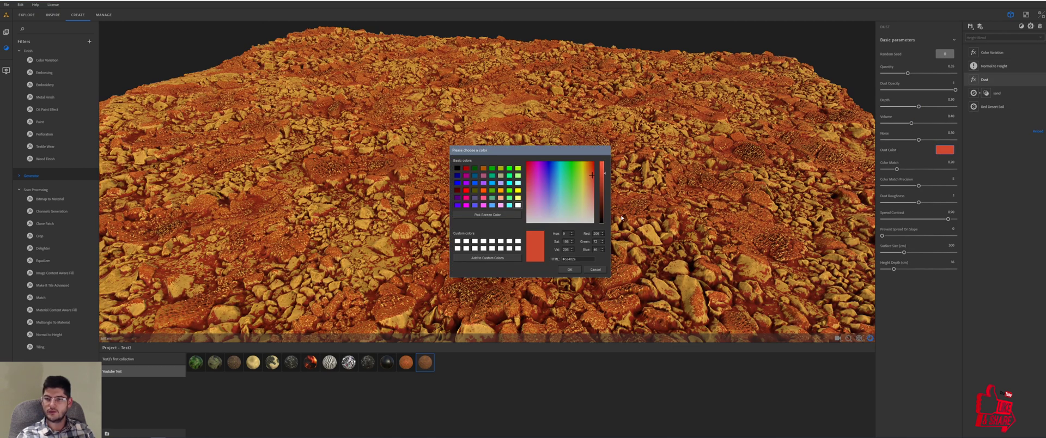
{"action": "left_click_drag", "start_coordinate": [601, 179], "coordinate": [602, 189]}
{"action": "left_click", "coordinate": [591, 184]}
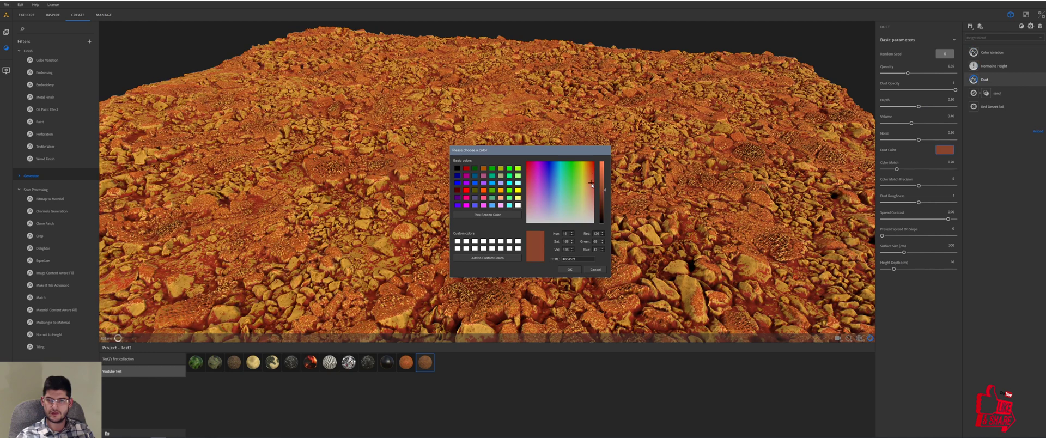
{"action": "left_click", "coordinate": [592, 178]}
{"action": "left_click", "coordinate": [591, 180]}
{"action": "left_click_drag", "start_coordinate": [601, 189], "coordinate": [604, 201]}
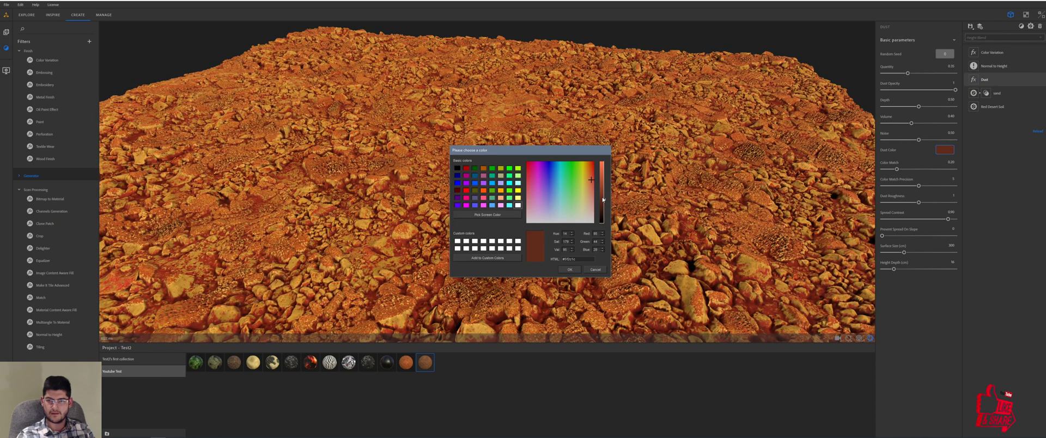
{"action": "left_click", "coordinate": [602, 199]}
{"action": "left_click", "coordinate": [588, 177]}
{"action": "left_click", "coordinate": [604, 191]}
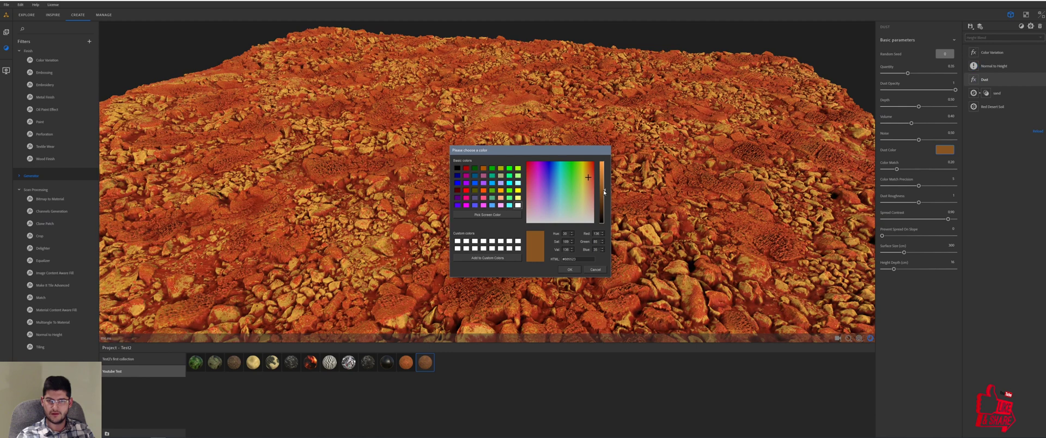
{"action": "left_click", "coordinate": [568, 270]}
{"action": "left_click_drag", "start_coordinate": [567, 256], "coordinate": [572, 296]}
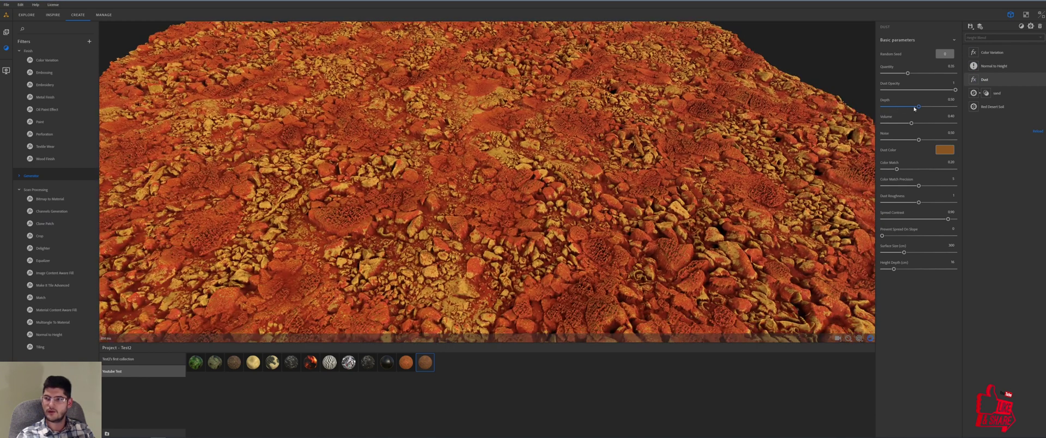
Step: Change color 1 of the Color Variation filter to a darker rusty orange
{"action": "left_click", "coordinate": [993, 52]}
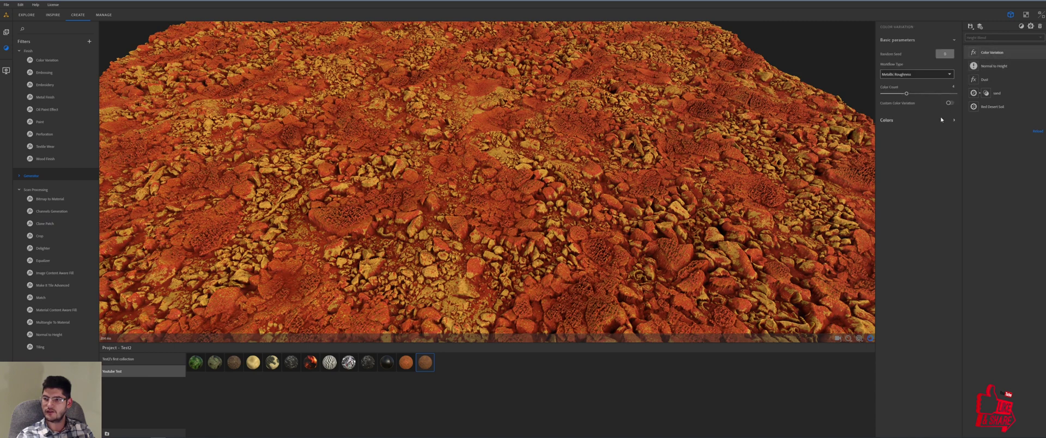
{"action": "left_click", "coordinate": [940, 120]}
{"action": "left_click", "coordinate": [938, 136]}
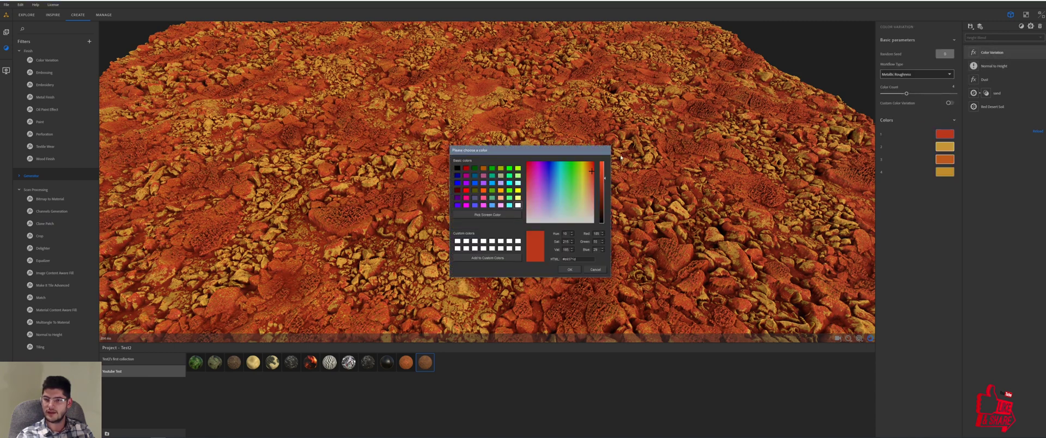
{"action": "left_click", "coordinate": [604, 186]}
{"action": "left_click_drag", "start_coordinate": [604, 185], "coordinate": [588, 175]}
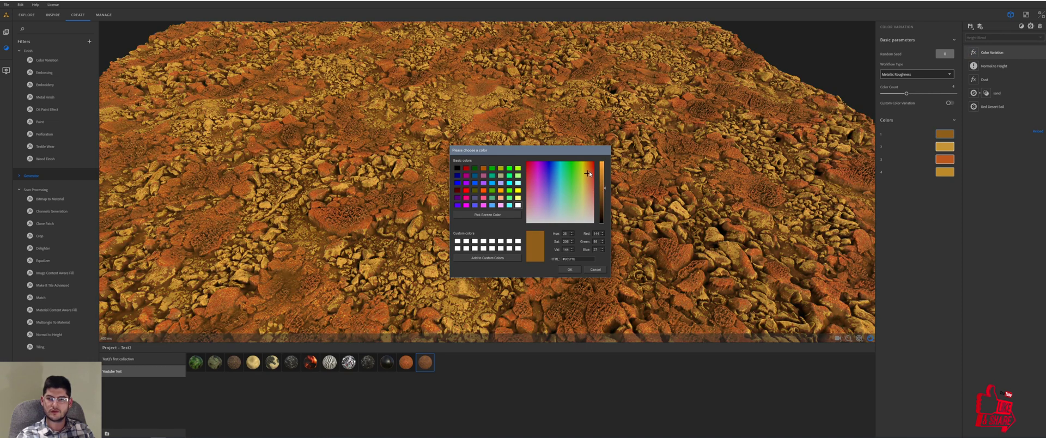
{"action": "left_click", "coordinate": [590, 169]}
{"action": "left_click", "coordinate": [603, 182]}
{"action": "left_click", "coordinate": [603, 184]}
{"action": "left_click", "coordinate": [573, 269]}
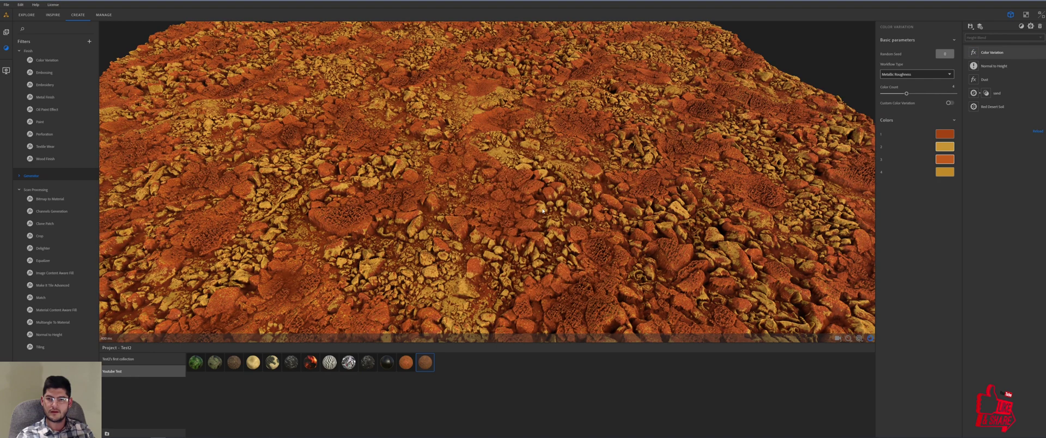
{"action": "left_click_drag", "start_coordinate": [567, 240], "coordinate": [640, 197]}
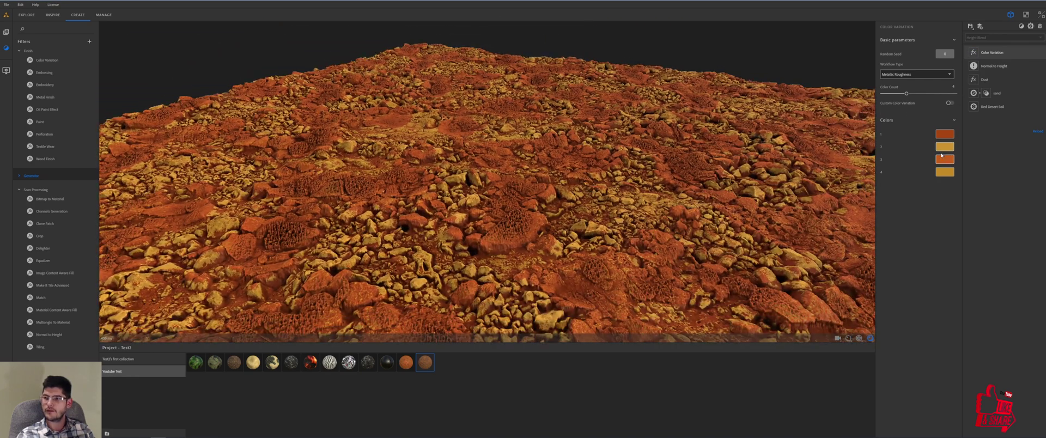
Step: Change color 2 of the Color Variation filter to a dark reddish brown
{"action": "left_click", "coordinate": [945, 146]}
{"action": "left_click", "coordinate": [591, 177]}
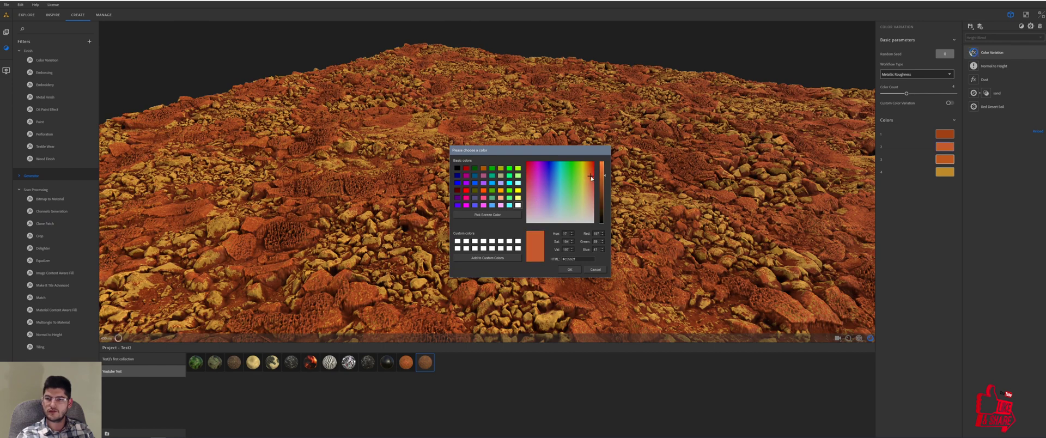
{"action": "left_click_drag", "start_coordinate": [602, 186], "coordinate": [602, 195]}
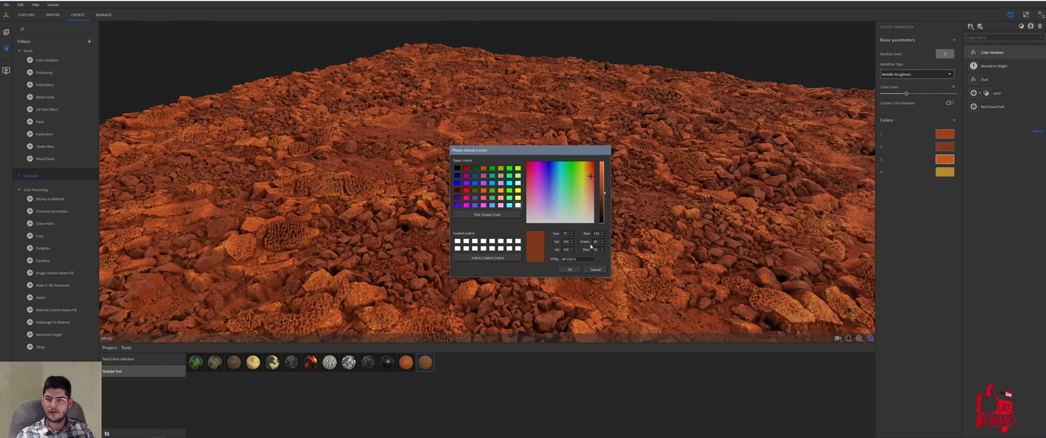
{"action": "left_click", "coordinate": [570, 270]}
{"action": "left_click_drag", "start_coordinate": [506, 218], "coordinate": [665, 192]}
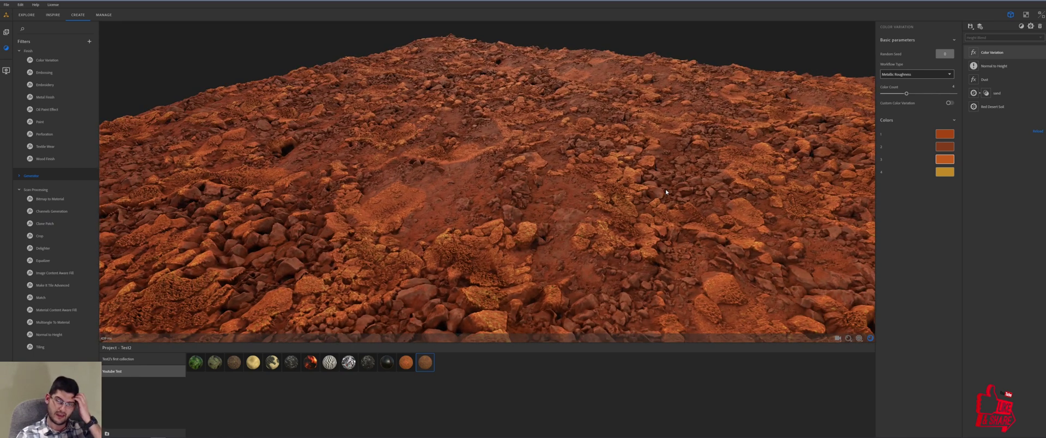
Step: Raise the Red Desert Soil's ground roughness to about 0.88 and change its sand color to a deep orange-red
{"action": "left_click", "coordinate": [988, 111]}
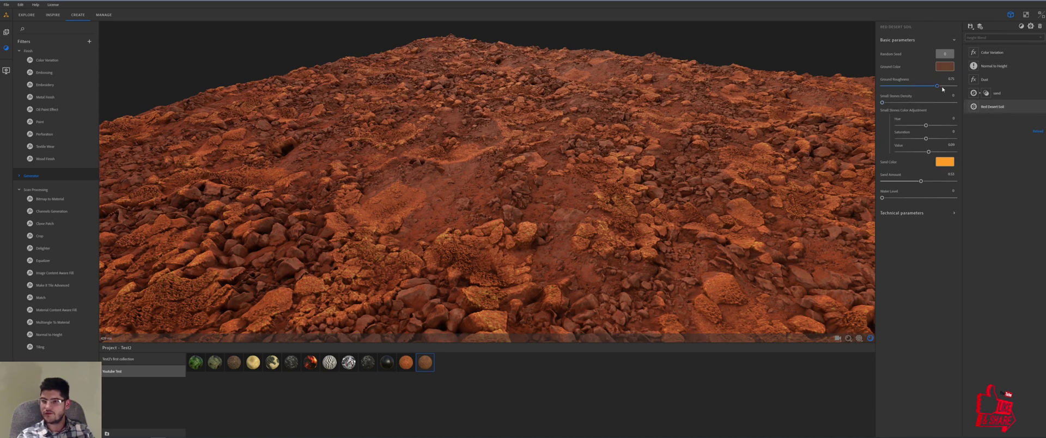
{"action": "left_click_drag", "start_coordinate": [937, 86], "coordinate": [946, 85]}
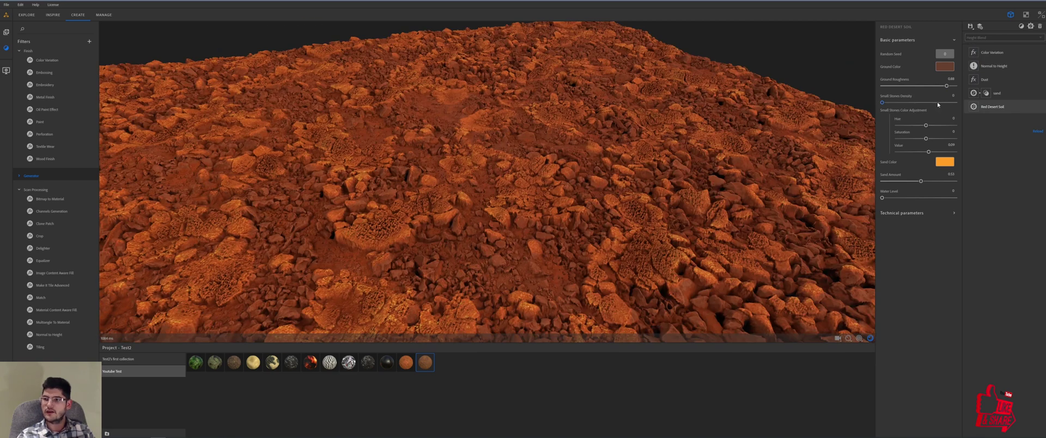
{"action": "left_click", "coordinate": [945, 161]}
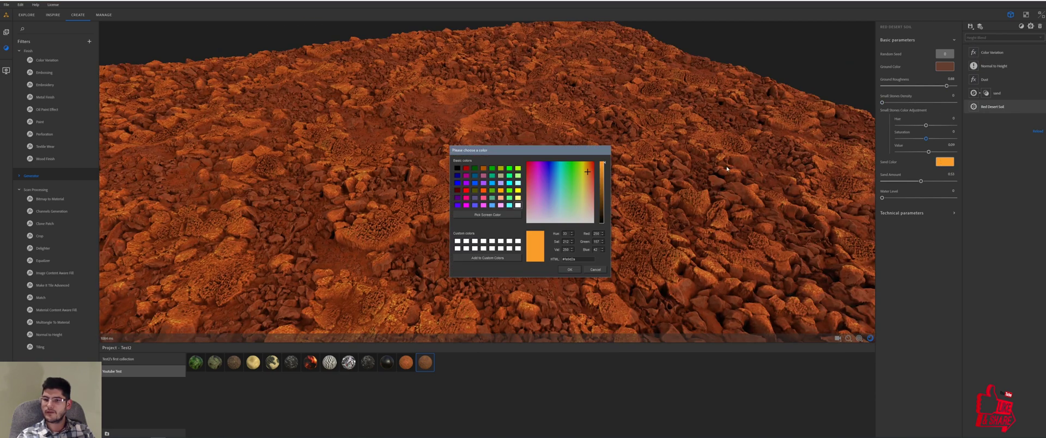
{"action": "left_click", "coordinate": [589, 173]}
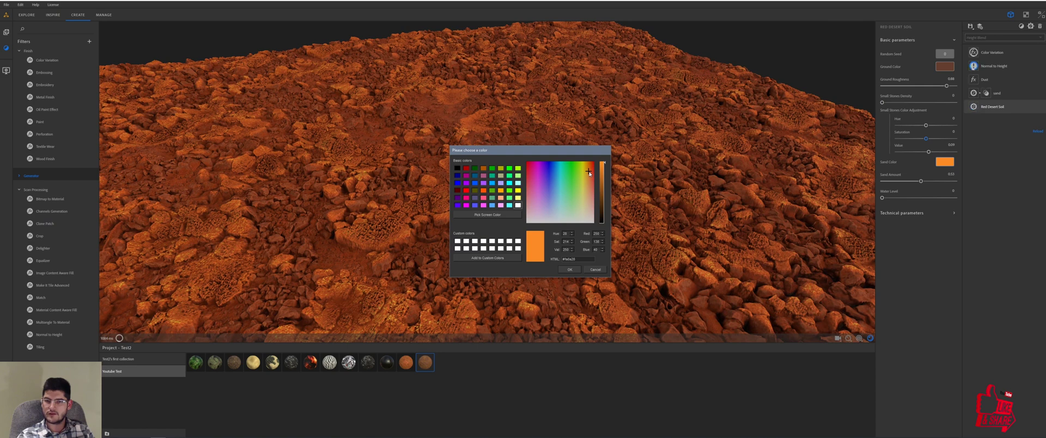
{"action": "left_click", "coordinate": [592, 172]}
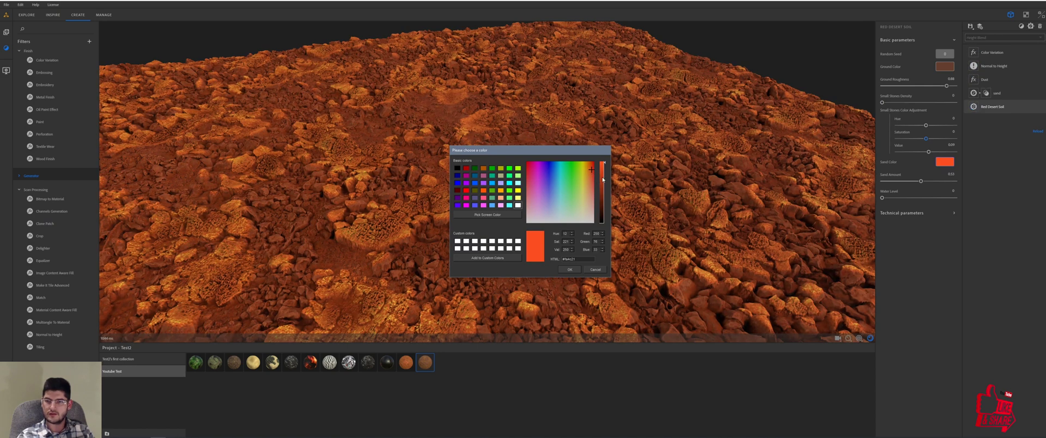
{"action": "left_click", "coordinate": [603, 178]}
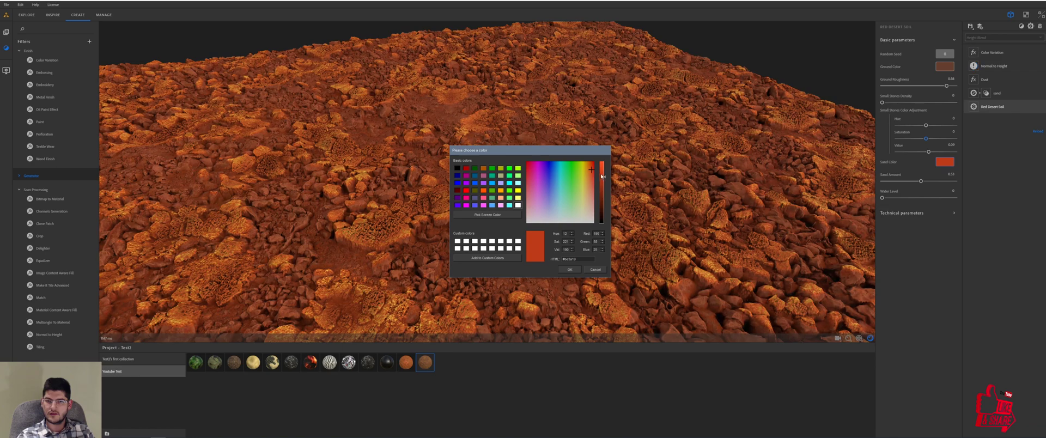
{"action": "left_click", "coordinate": [569, 269]}
{"action": "left_click_drag", "start_coordinate": [567, 228], "coordinate": [605, 212]}
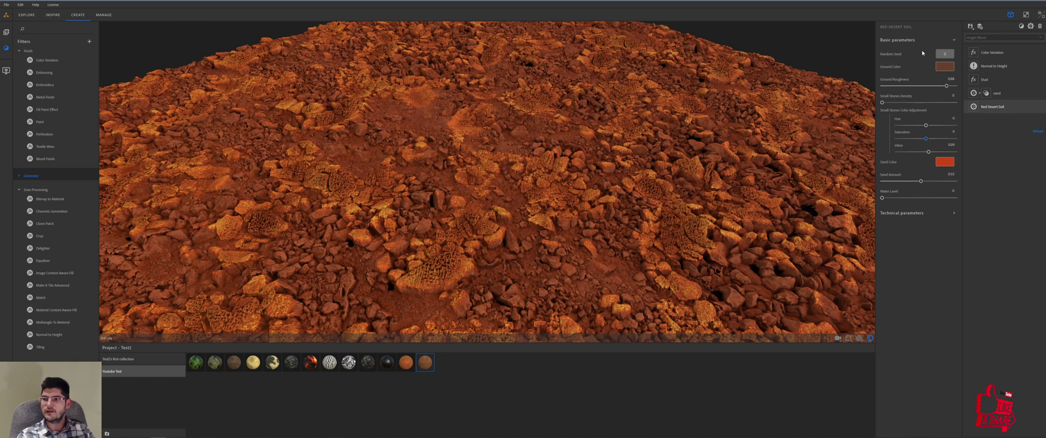
Step: Change color 4 of the Color Variation filter to a darker, muted ochre
{"action": "left_click", "coordinate": [991, 54]}
{"action": "left_click", "coordinate": [891, 121]}
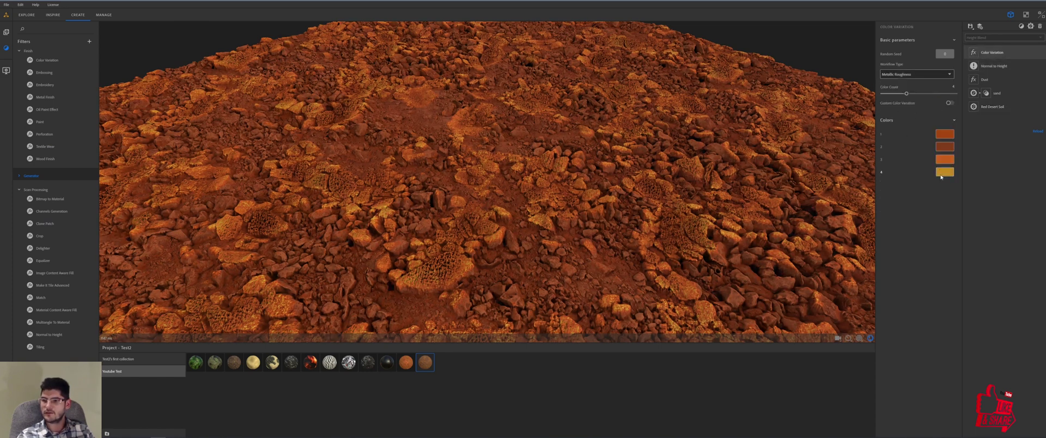
{"action": "left_click", "coordinate": [944, 172]}
{"action": "left_click", "coordinate": [602, 175]}
{"action": "left_click", "coordinate": [602, 177]}
{"action": "left_click", "coordinate": [601, 191]}
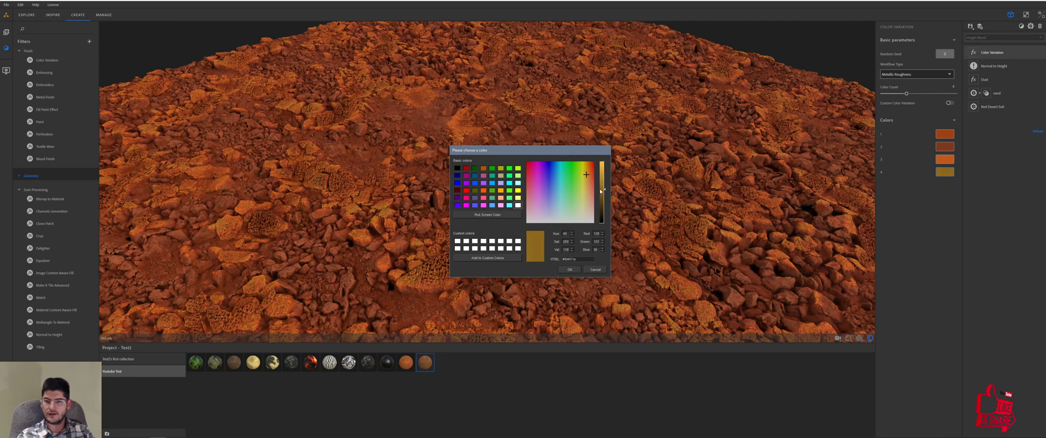
{"action": "left_click", "coordinate": [600, 186]}
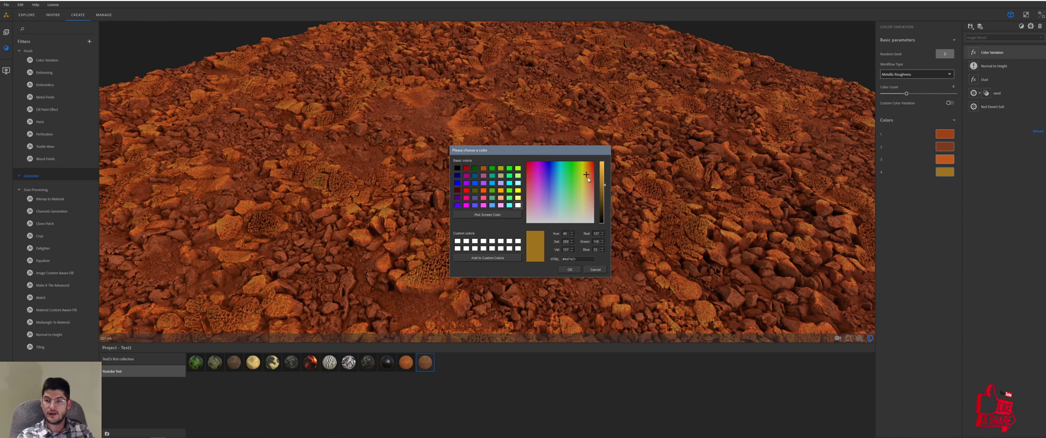
{"action": "left_click", "coordinate": [587, 177]}
{"action": "left_click", "coordinate": [570, 269]}
{"action": "left_click_drag", "start_coordinate": [593, 228], "coordinate": [527, 204]}
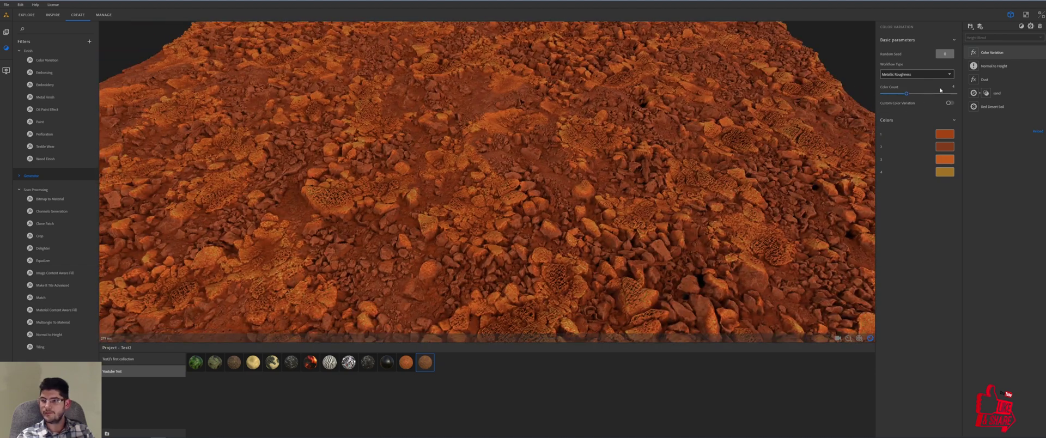
Step: Lower the Dust filter's volume to about 0.30 and raise its quantity to about 0.38
{"action": "left_click", "coordinate": [984, 79]}
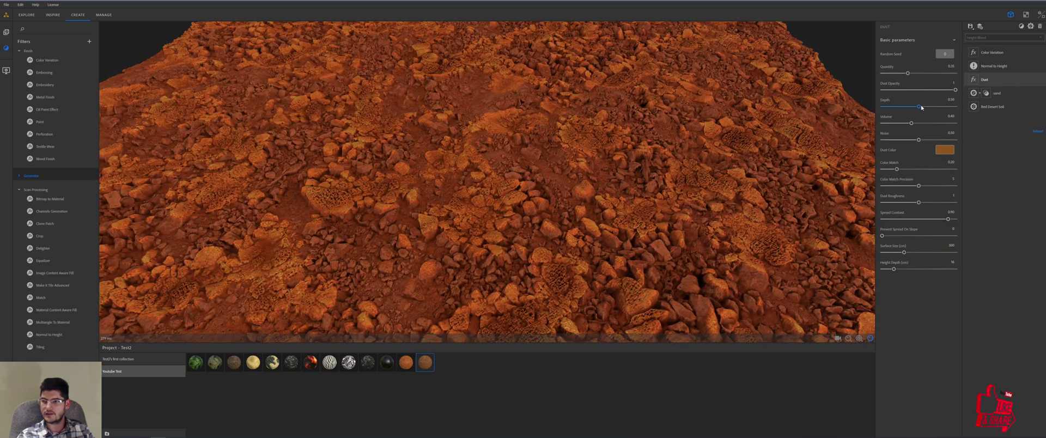
{"action": "mouse_move", "coordinate": [917, 124]}
{"action": "left_mouse_down"}
{"action": "mouse_move", "coordinate": [935, 127]}
{"action": "mouse_move", "coordinate": [899, 125]}
{"action": "mouse_move", "coordinate": [914, 129]}
{"action": "left_mouse_up"}
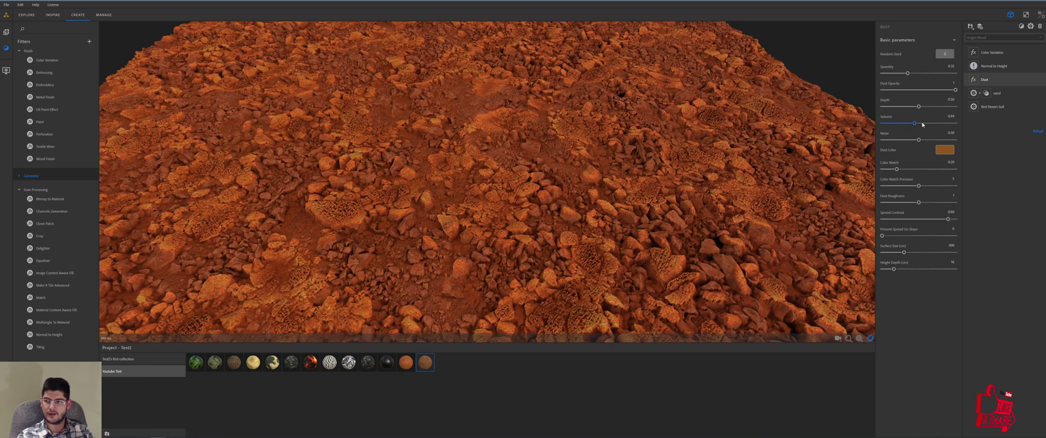
{"action": "left_click", "coordinate": [907, 123]}
{"action": "left_click_drag", "start_coordinate": [906, 125], "coordinate": [905, 124]}
{"action": "left_click", "coordinate": [914, 74]}
{"action": "left_click_drag", "start_coordinate": [914, 75], "coordinate": [910, 73]}
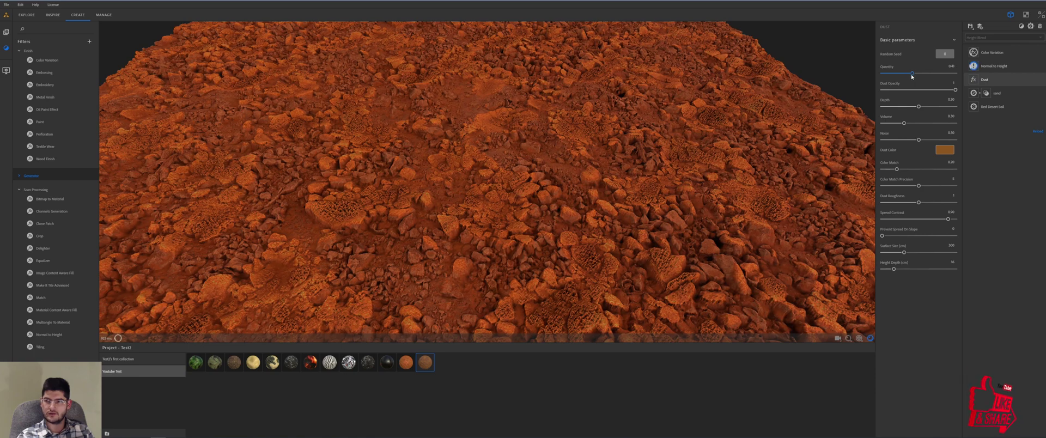
{"action": "left_click_drag", "start_coordinate": [668, 164], "coordinate": [665, 133]}
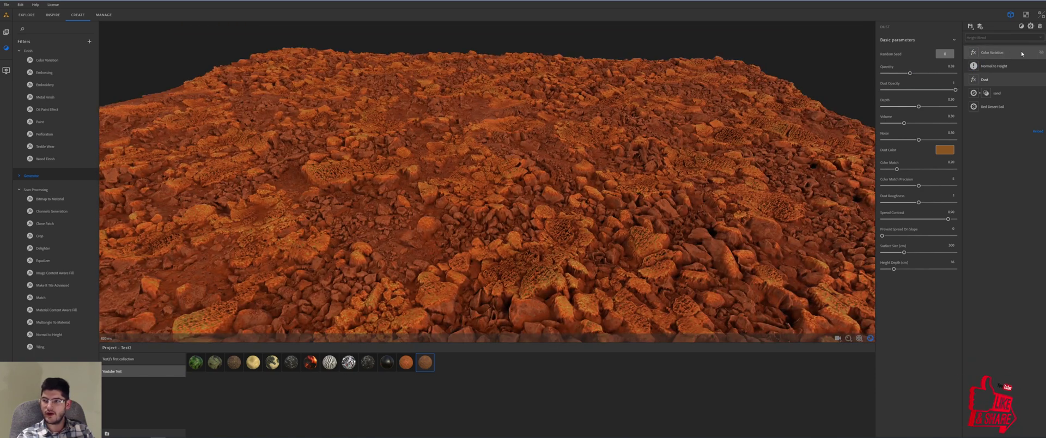
Step: Change color 2 of the Color Variation filter to a slightly brighter reddish brown
{"action": "left_click", "coordinate": [992, 52]}
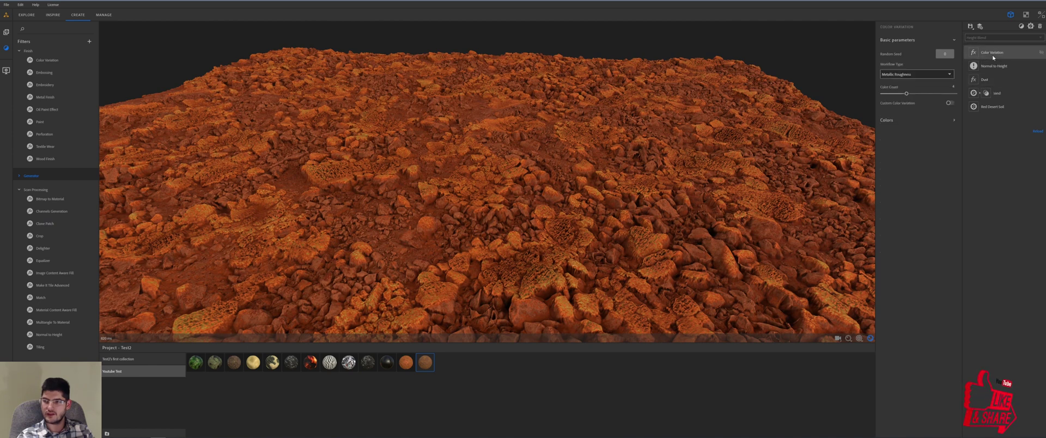
{"action": "left_click_drag", "start_coordinate": [364, 115], "coordinate": [383, 153]}
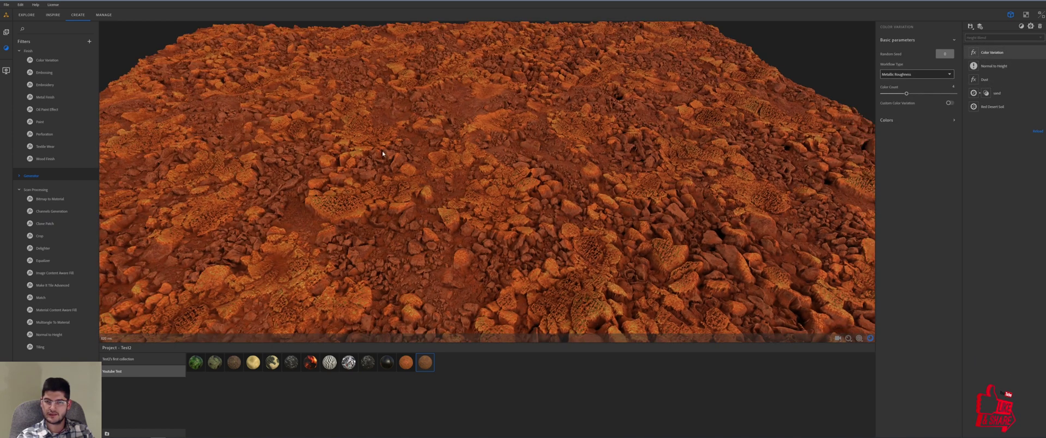
{"action": "left_click", "coordinate": [923, 116]}
{"action": "left_click", "coordinate": [940, 147]}
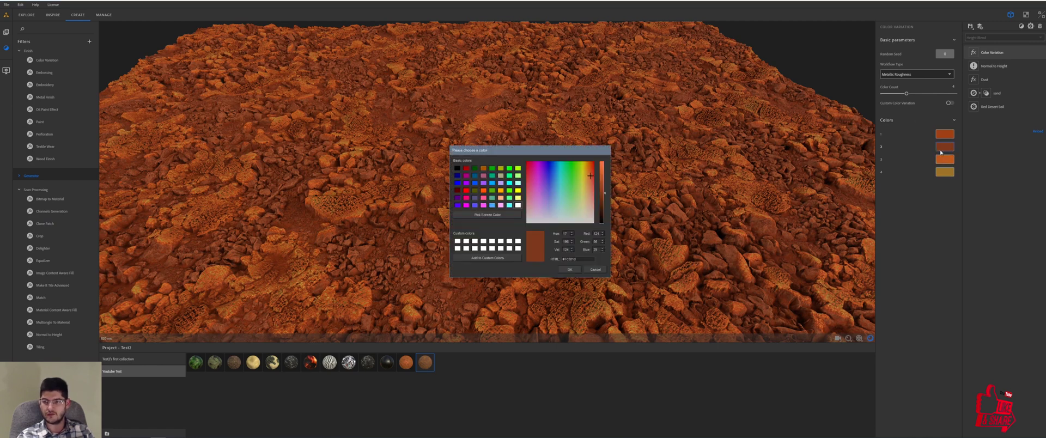
{"action": "left_click_drag", "start_coordinate": [602, 187], "coordinate": [601, 189]}
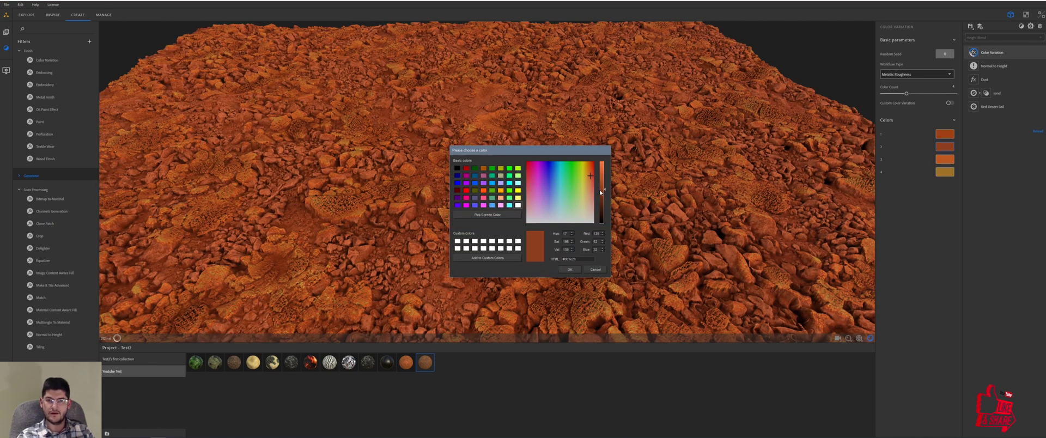
{"action": "left_click", "coordinate": [569, 269]}
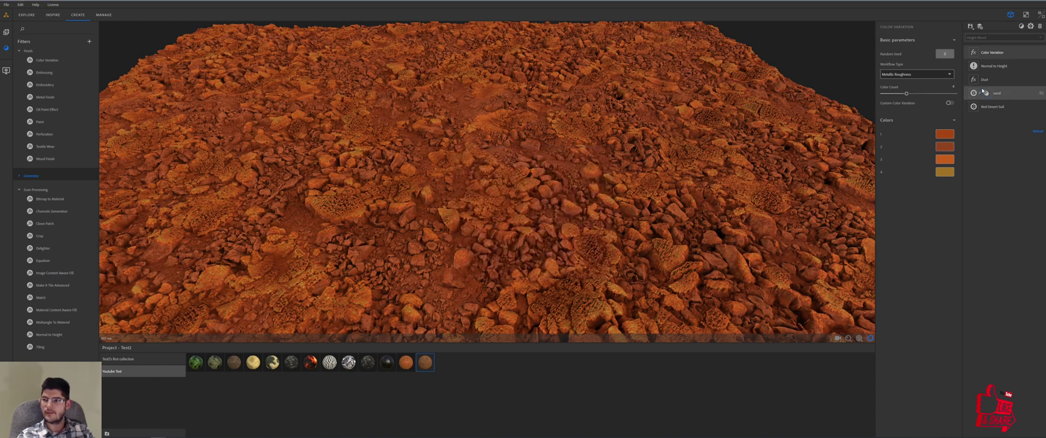
Step: Fine-tune the brightness of color 3 in the Color Variation filter to a medium rusty orange
{"action": "left_click", "coordinate": [985, 67]}
{"action": "left_click", "coordinate": [994, 54]}
{"action": "left_click", "coordinate": [902, 121]}
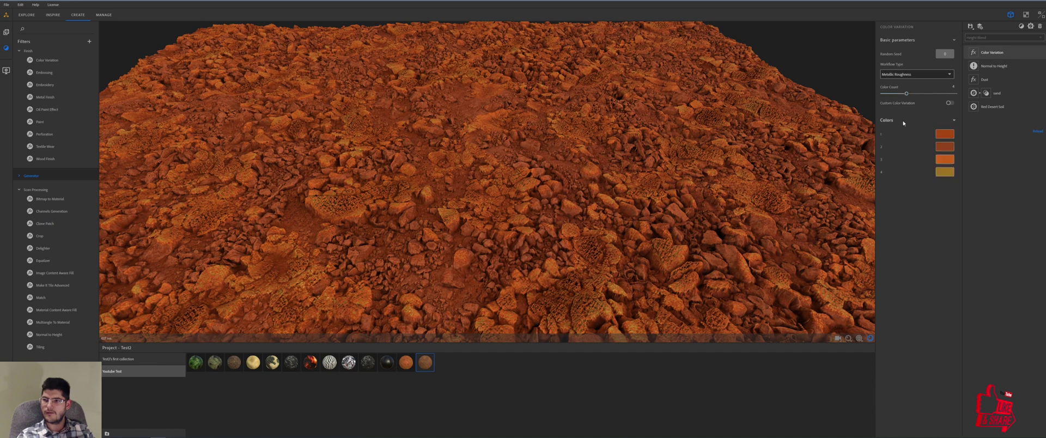
{"action": "left_click", "coordinate": [942, 159]}
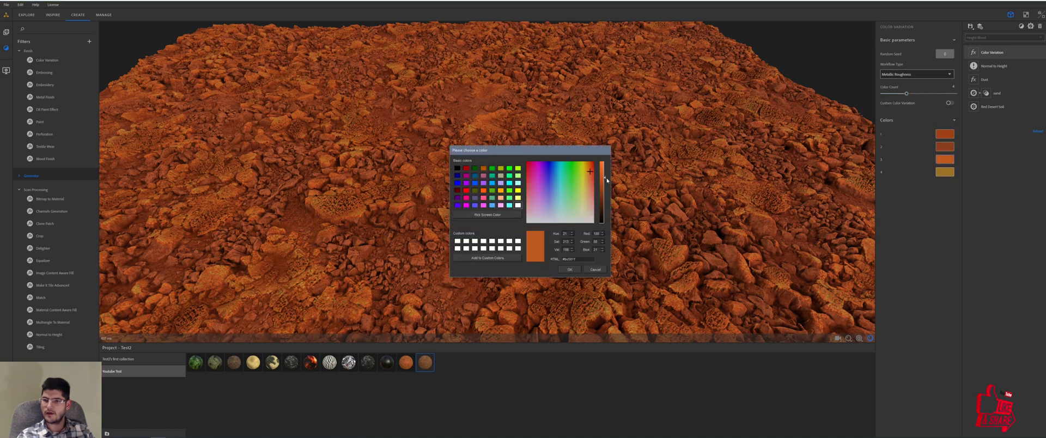
{"action": "left_click_drag", "start_coordinate": [605, 178], "coordinate": [604, 170]}
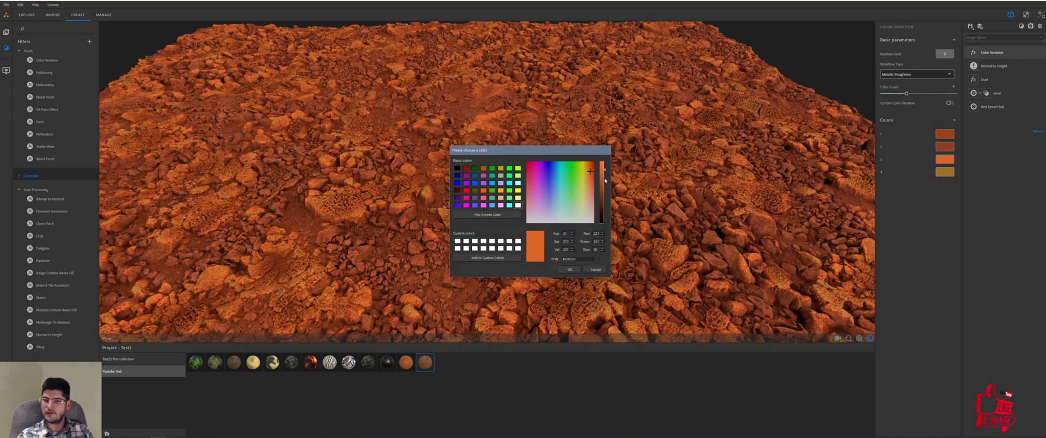
{"action": "left_click", "coordinate": [602, 186]}
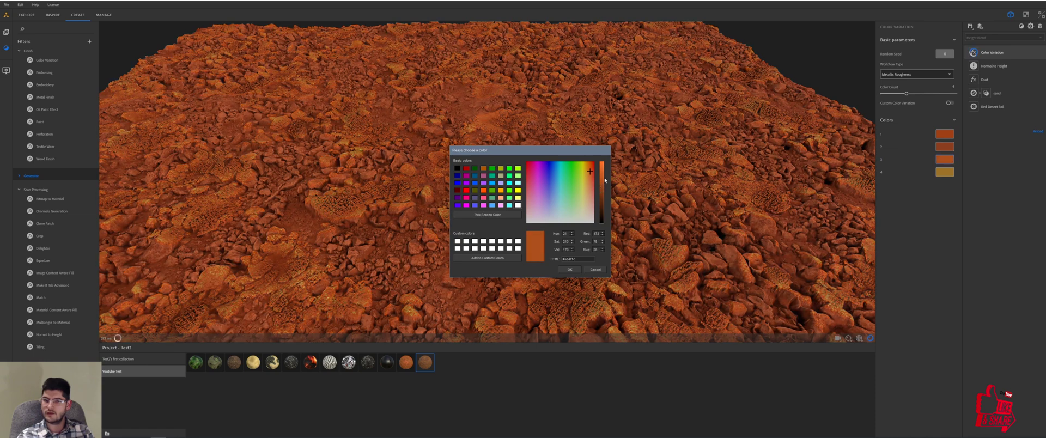
{"action": "left_click", "coordinate": [605, 180]}
{"action": "left_click", "coordinate": [569, 269]}
{"action": "left_click_drag", "start_coordinate": [626, 174], "coordinate": [639, 152]}
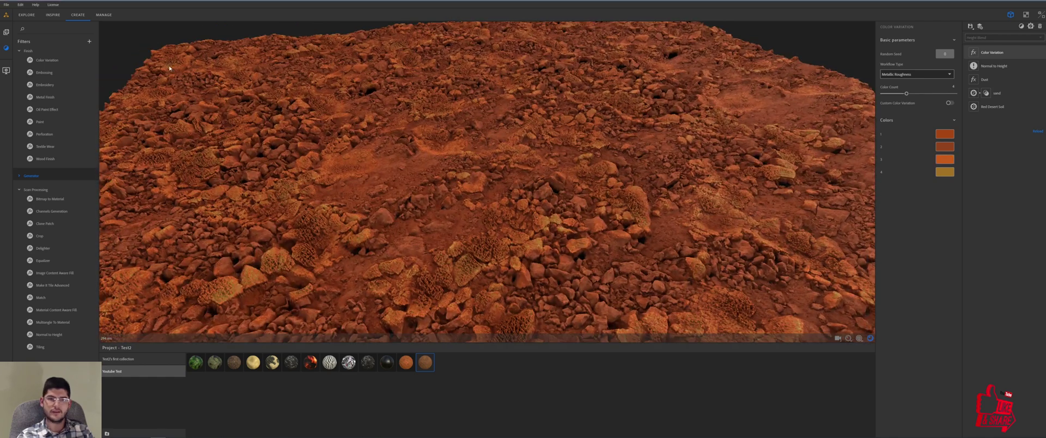
Step: Preview the material on a sphere mesh and examine its rocks and relief from several angles and under different lighting
{"action": "left_click", "coordinate": [6, 70]}
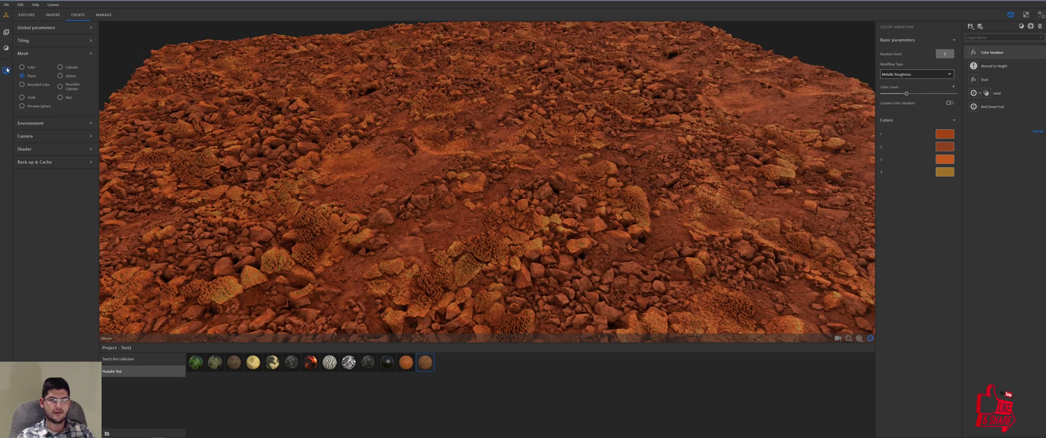
{"action": "left_click", "coordinate": [70, 77]}
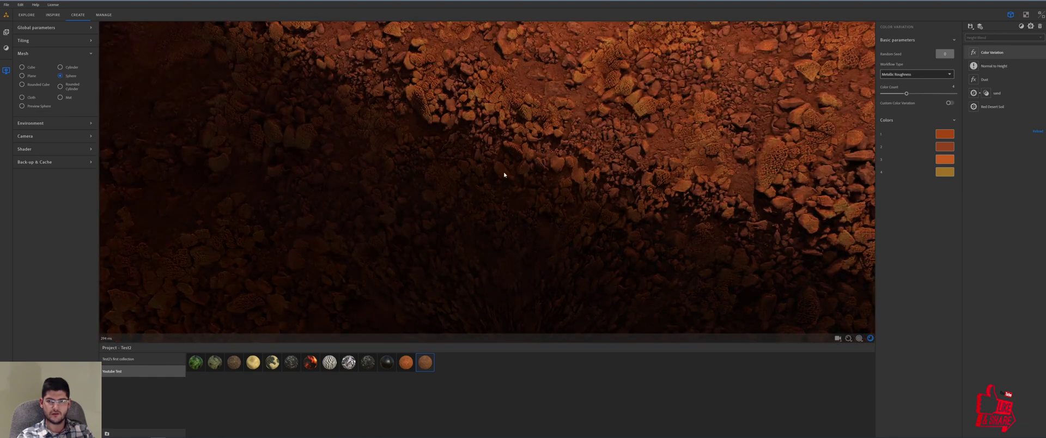
{"action": "scroll", "coordinate": [519, 154], "scroll_direction": "down", "scroll_amount": 10}
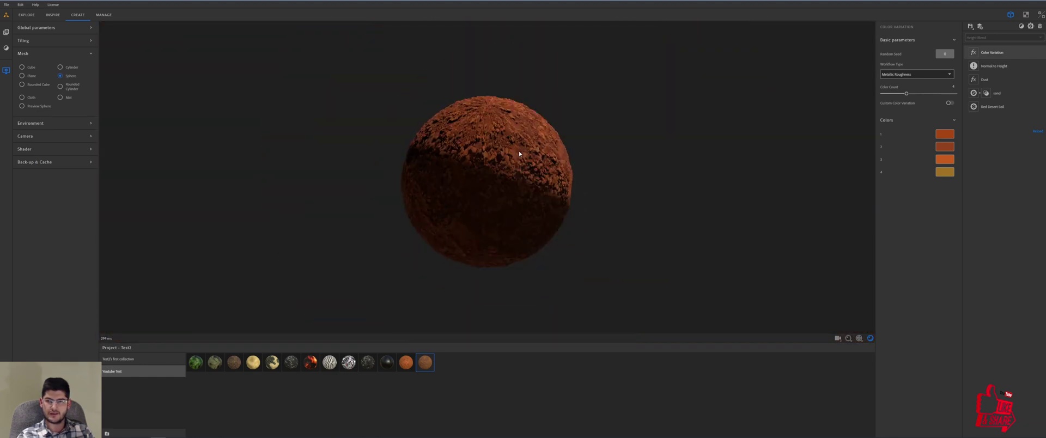
{"action": "left_click_drag", "start_coordinate": [519, 154], "coordinate": [424, 123]}
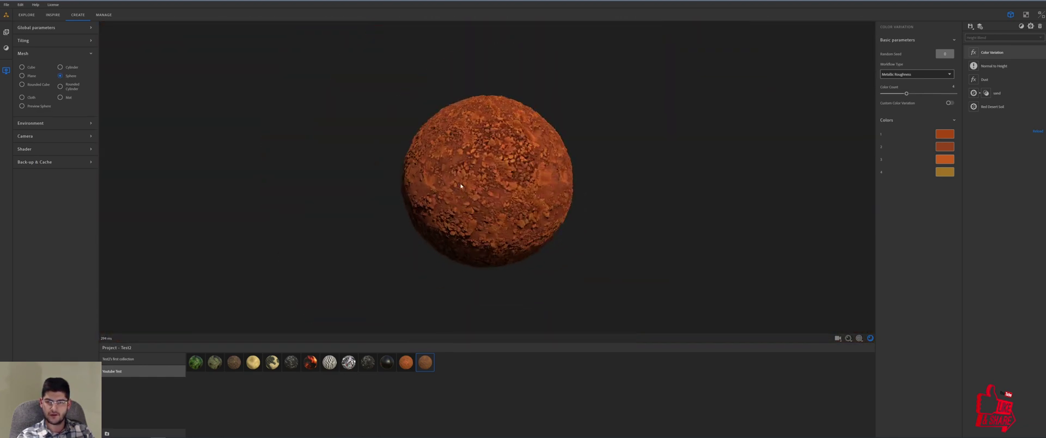
{"action": "scroll", "coordinate": [460, 186], "scroll_direction": "up", "scroll_amount": 5}
{"action": "left_click_drag", "start_coordinate": [458, 187], "coordinate": [536, 175]}
{"action": "right_click_drag", "start_coordinate": [511, 179], "coordinate": [518, 179], "text": "shift"}
{"action": "scroll", "coordinate": [518, 179], "scroll_direction": "down", "scroll_amount": 2}
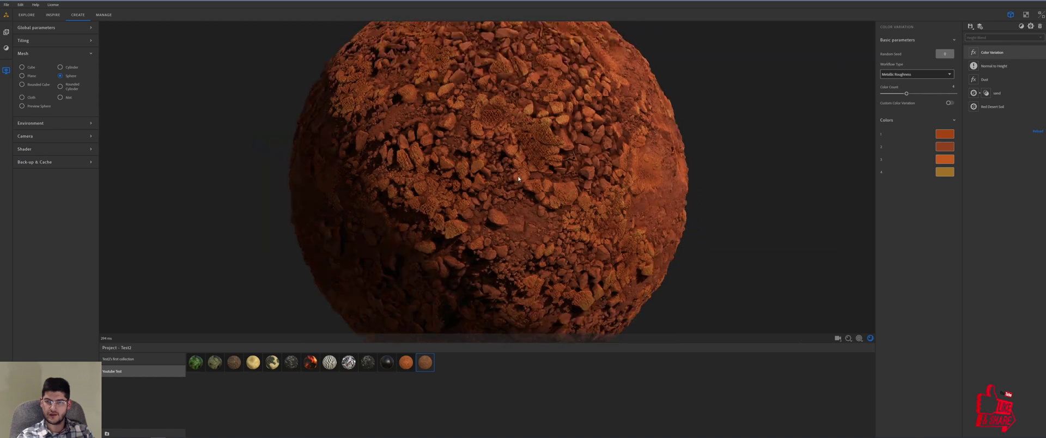
{"action": "left_click_drag", "start_coordinate": [518, 178], "coordinate": [579, 173]}
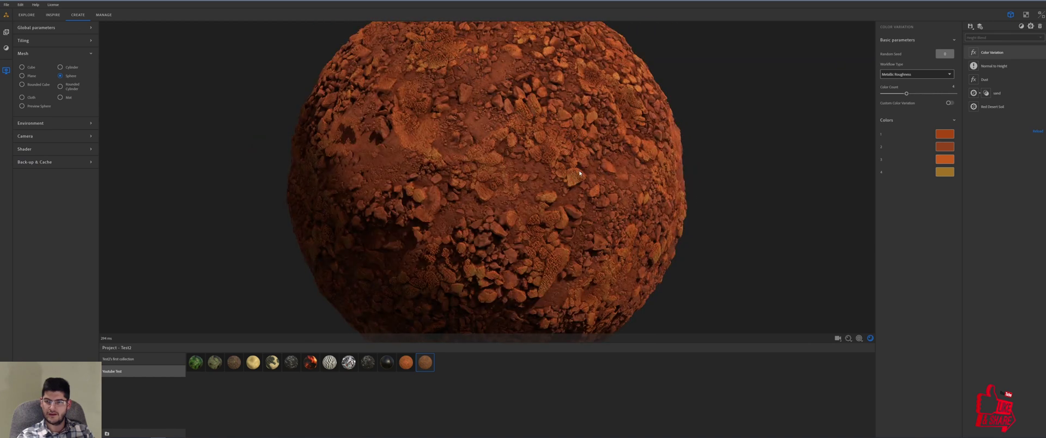
Step: Raise the viewport's displacement amplitude slightly and rotate the lighting around the sphere
{"action": "left_click", "coordinate": [848, 339]}
{"action": "left_click_drag", "start_coordinate": [780, 312], "coordinate": [783, 313]}
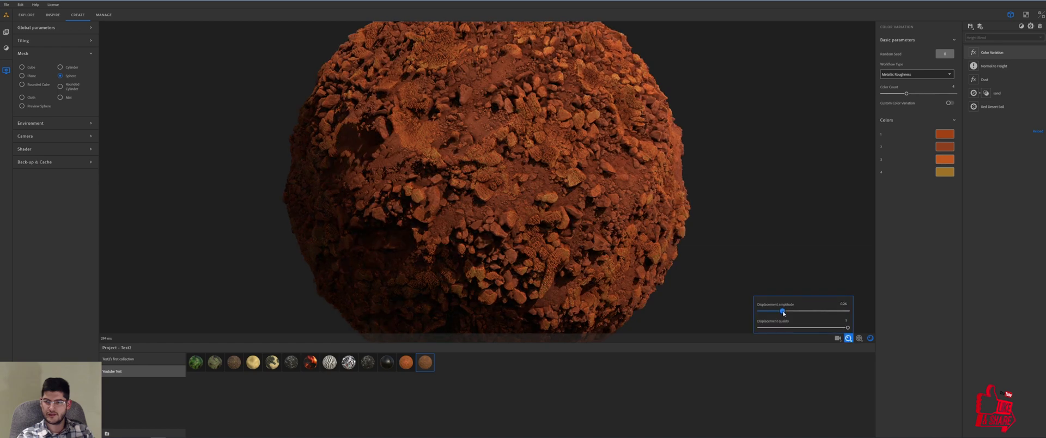
{"action": "left_click", "coordinate": [639, 217]}
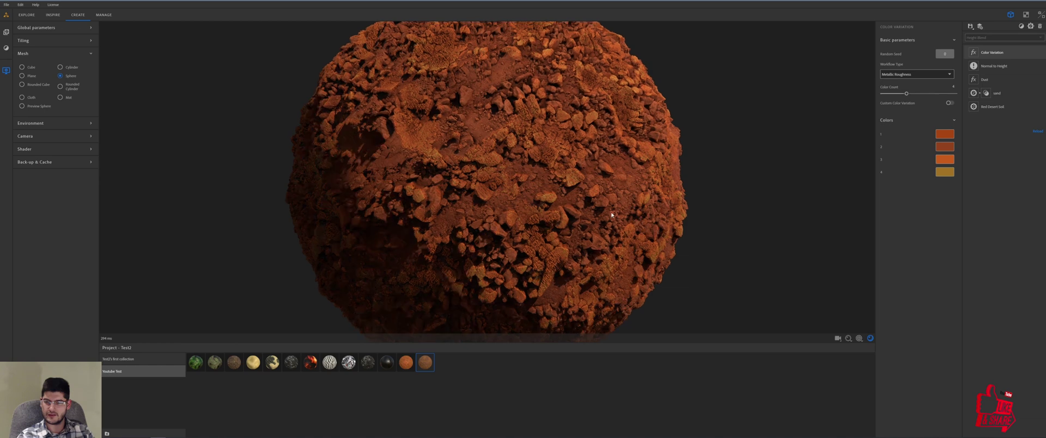
{"action": "right_click_drag", "start_coordinate": [611, 215], "coordinate": [534, 220], "text": "shift"}
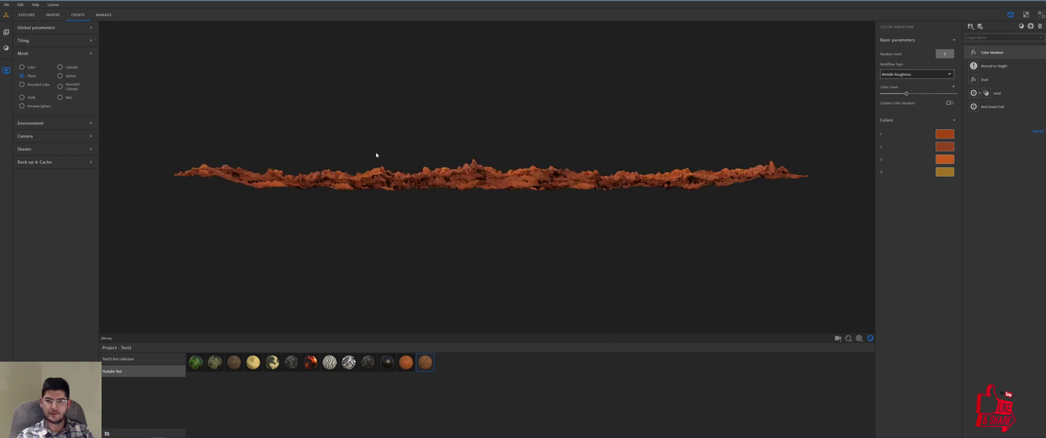
Step: Try a water level of about 0.9 on the Red Desert Soil layer, and reset it to 0
{"action": "left_click_drag", "start_coordinate": [376, 155], "coordinate": [440, 181]}
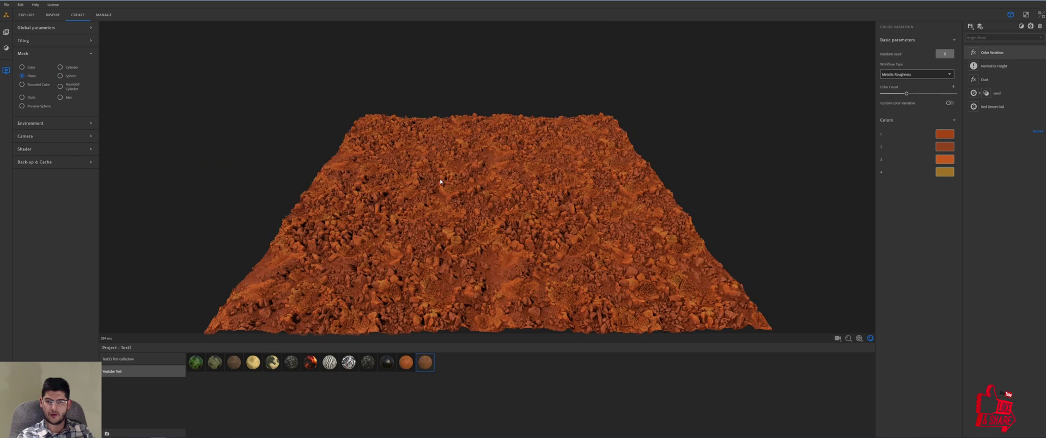
{"action": "left_click", "coordinate": [997, 108]}
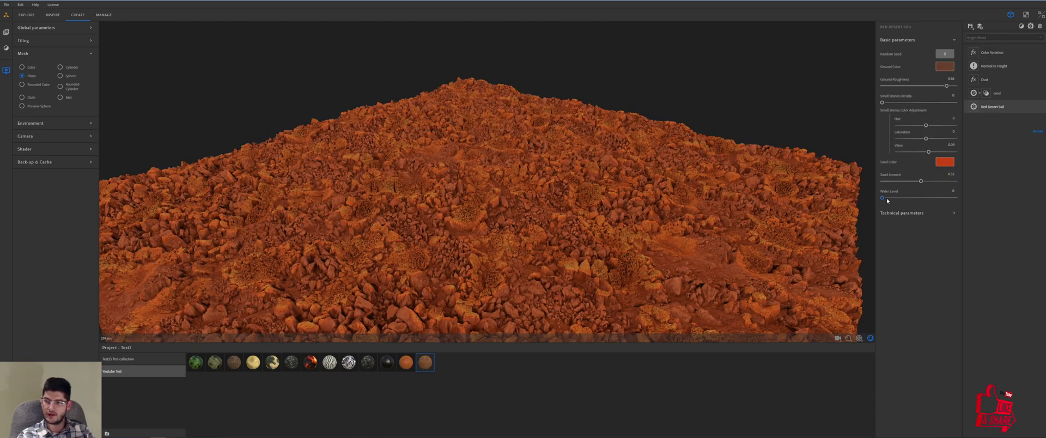
{"action": "left_click_drag", "start_coordinate": [882, 198], "coordinate": [948, 197]}
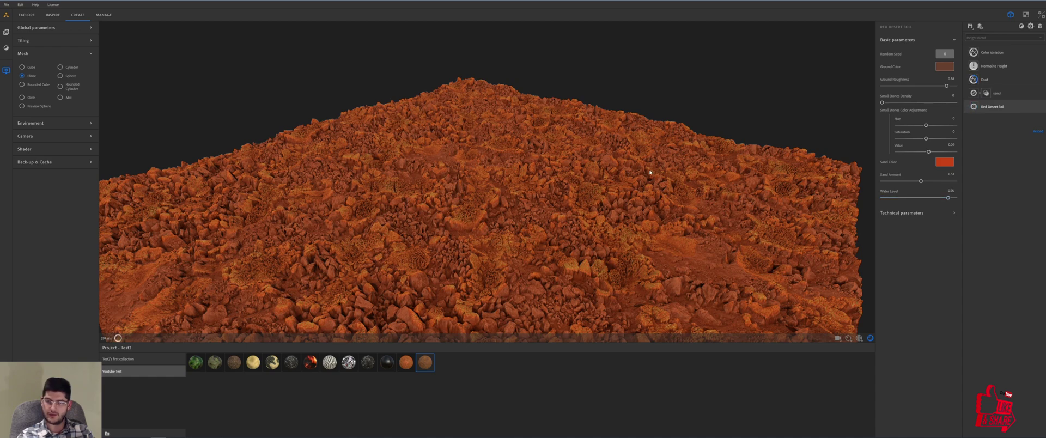
{"action": "left_click_drag", "start_coordinate": [606, 177], "coordinate": [560, 156]}
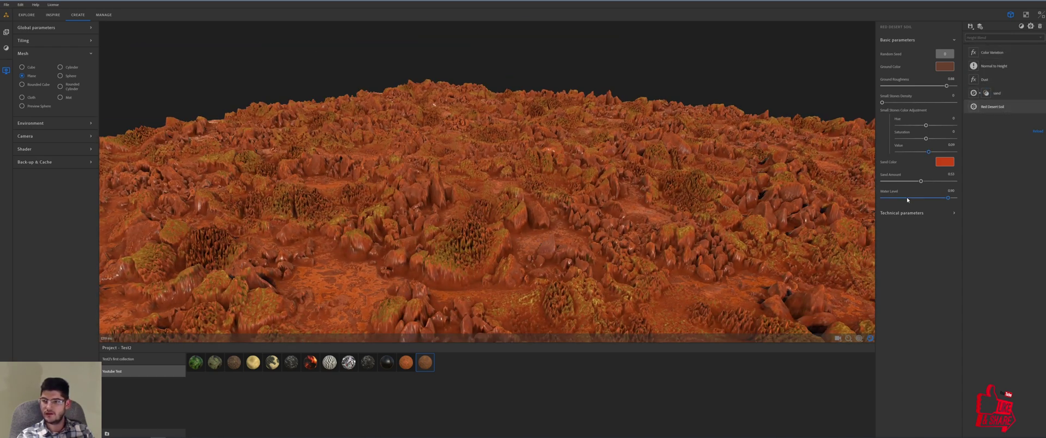
{"action": "left_click_drag", "start_coordinate": [903, 198], "coordinate": [873, 201]}
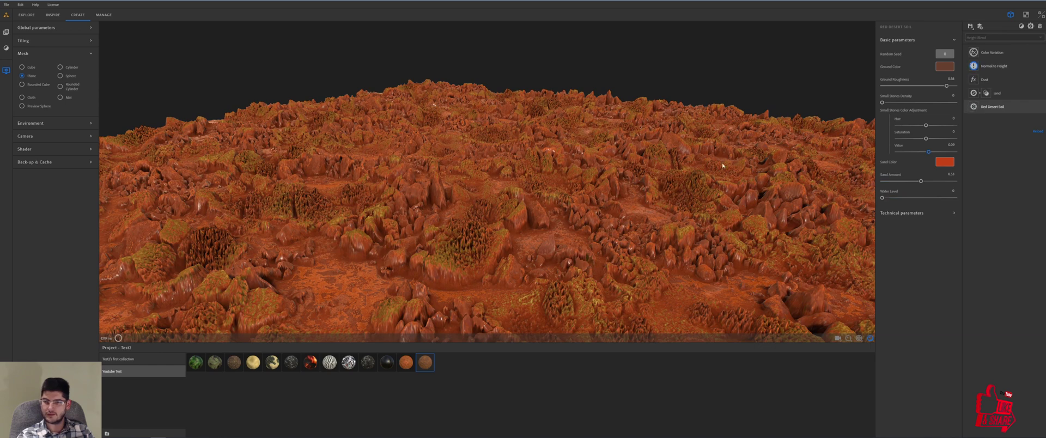
Step: Add a Water filter to the layer stack above the Color Variation filter
{"action": "left_click", "coordinate": [1004, 54]}
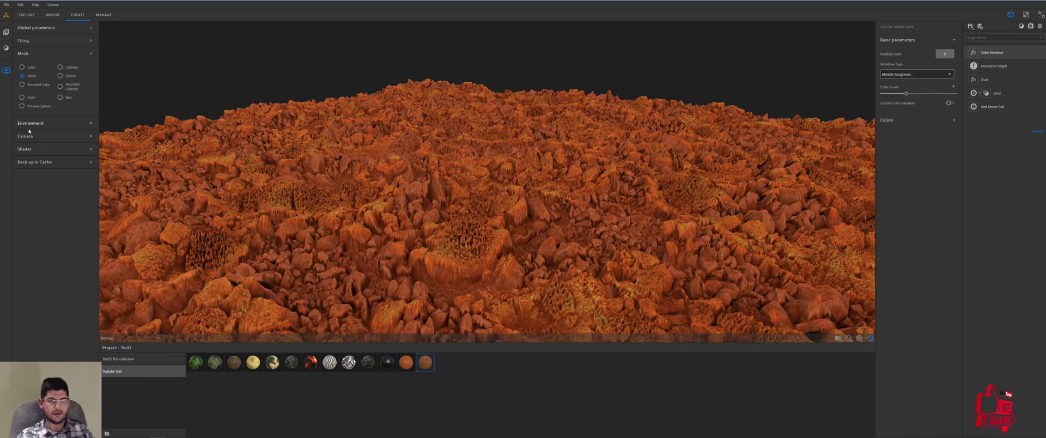
{"action": "left_click", "coordinate": [6, 49]}
{"action": "scroll", "coordinate": [33, 229], "scroll_direction": "down", "scroll_amount": 3}
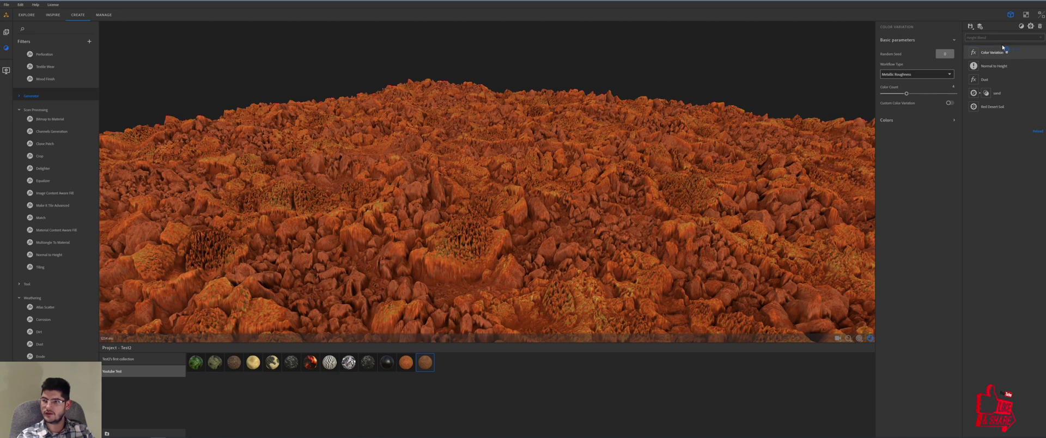
{"action": "left_click_drag", "start_coordinate": [1002, 45], "coordinate": [1002, 45]}
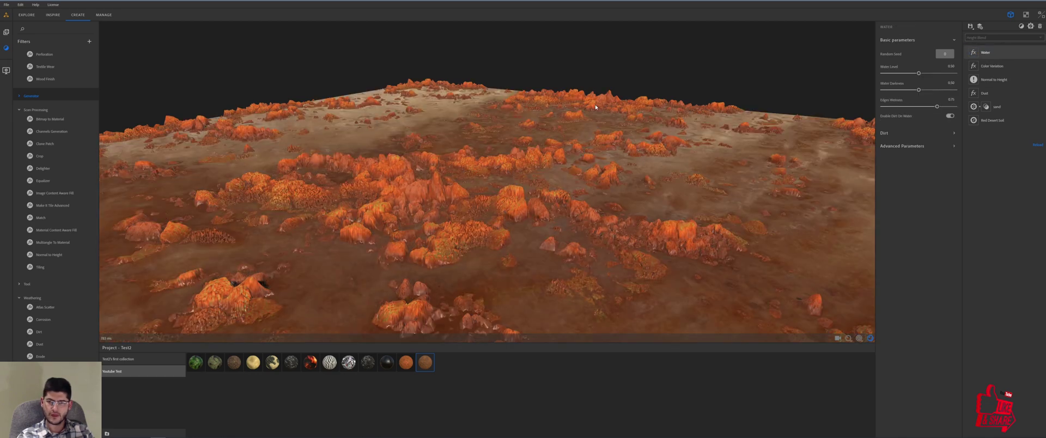
Step: Lower the viewport's displacement amplitude slightly so the rocks on the plane stand out less
{"action": "left_click_drag", "start_coordinate": [595, 103], "coordinate": [644, 169]}
{"action": "left_click", "coordinate": [848, 338]}
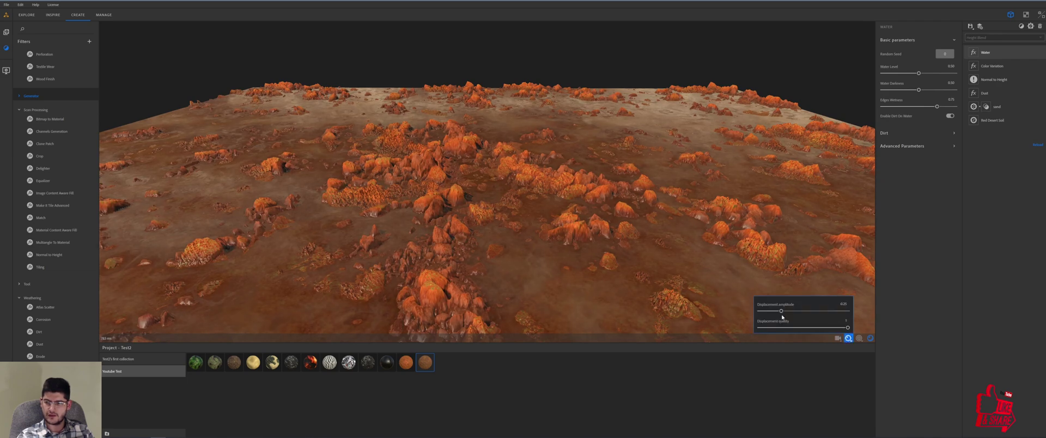
{"action": "left_click_drag", "start_coordinate": [779, 314], "coordinate": [770, 314]}
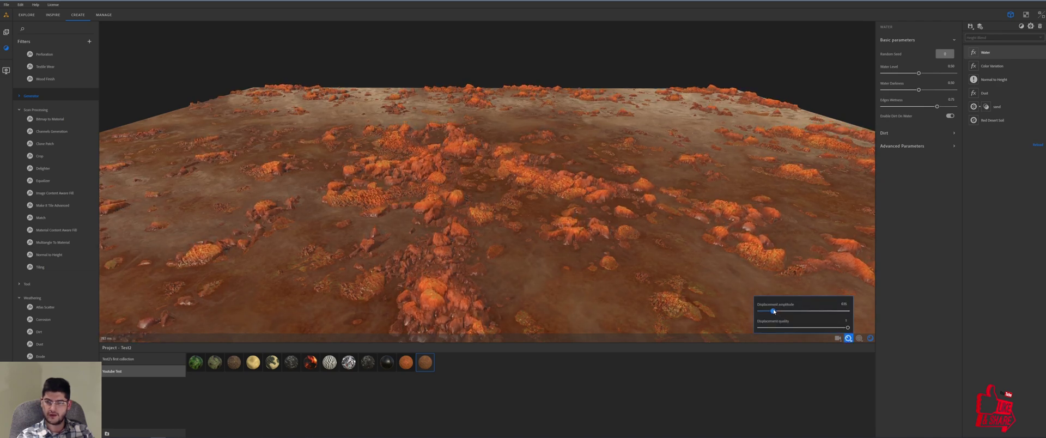
{"action": "left_click", "coordinate": [722, 276]}
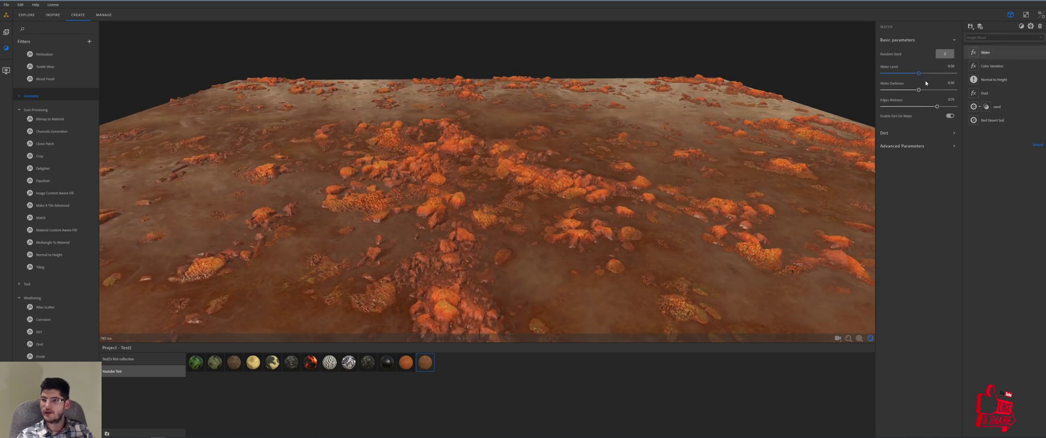
Step: Set the Water filter's sludge color to a bright orange-brown
{"action": "left_click", "coordinate": [894, 134]}
{"action": "left_click", "coordinate": [898, 252]}
{"action": "left_click", "coordinate": [942, 316]}
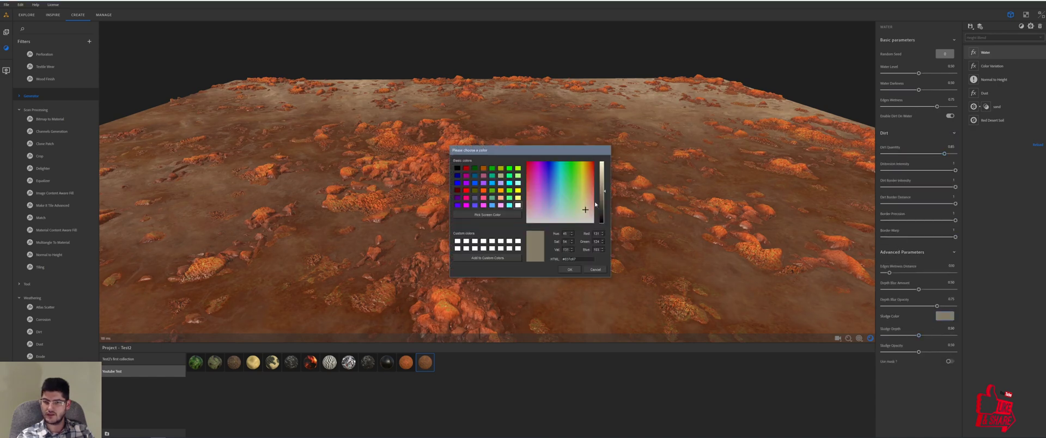
{"action": "left_click", "coordinate": [587, 179]}
{"action": "left_click", "coordinate": [602, 182]}
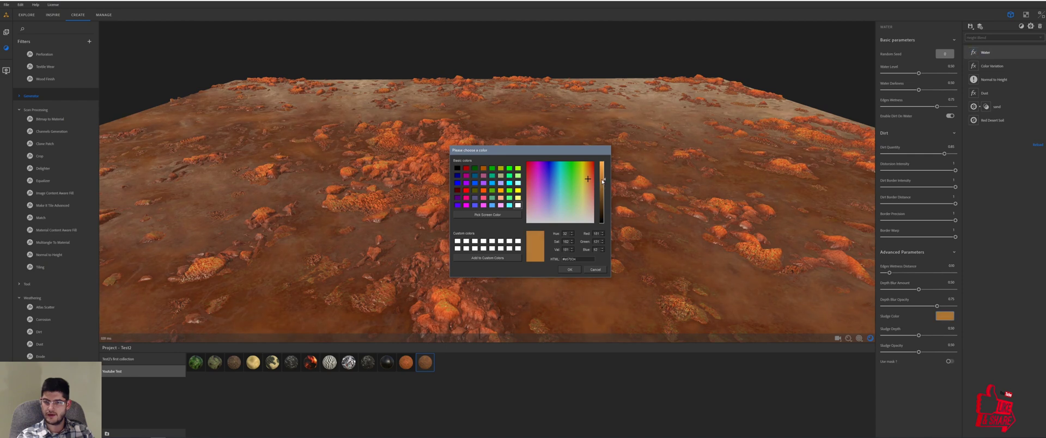
{"action": "left_click_drag", "start_coordinate": [602, 182], "coordinate": [603, 177]}
{"action": "left_click", "coordinate": [570, 269]}
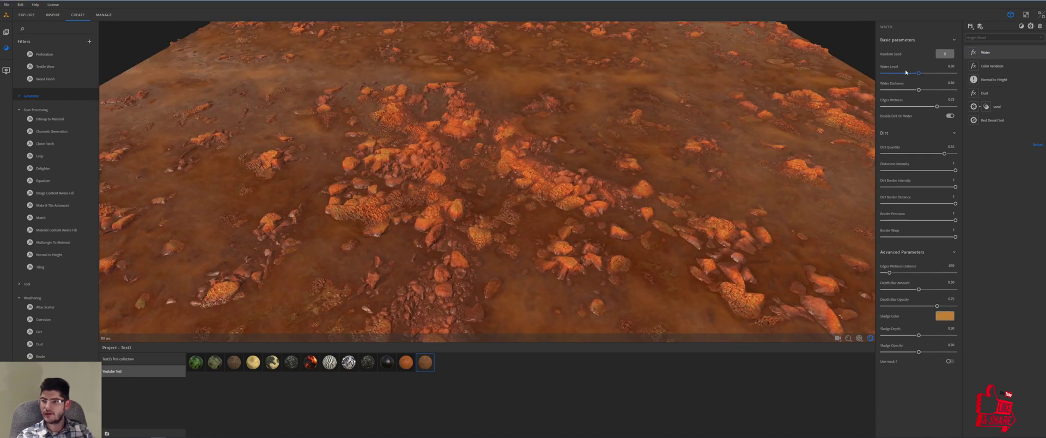
Step: Lower the Water filter's water level to about 0.33 and check the puddles between the rocks
{"action": "left_click", "coordinate": [901, 73]}
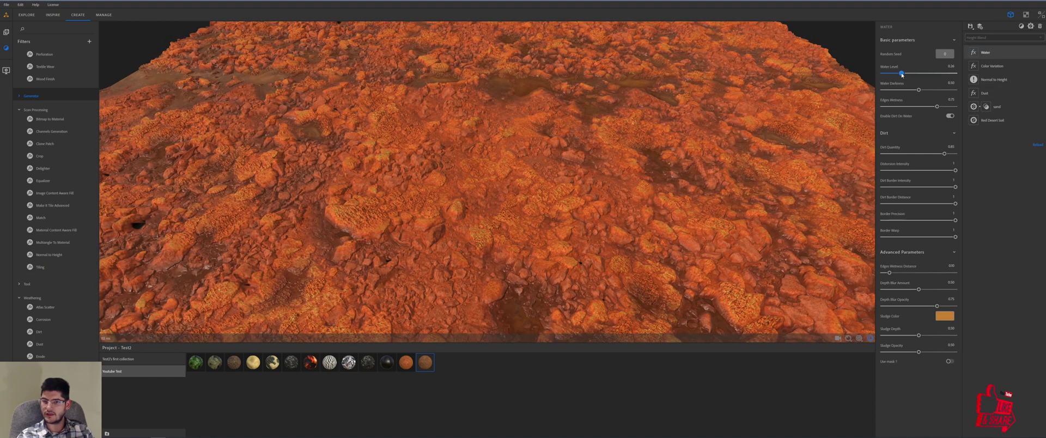
{"action": "left_click_drag", "start_coordinate": [901, 74], "coordinate": [907, 74]}
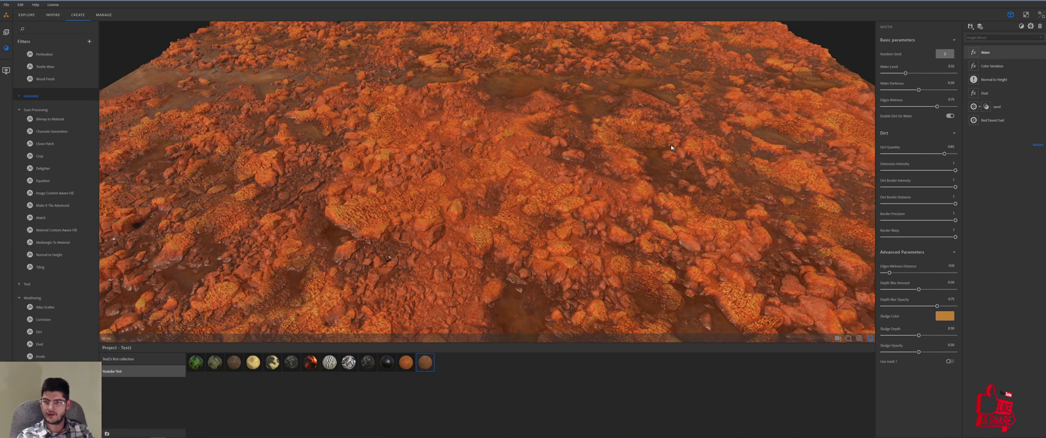
{"action": "left_click_drag", "start_coordinate": [621, 177], "coordinate": [679, 139]}
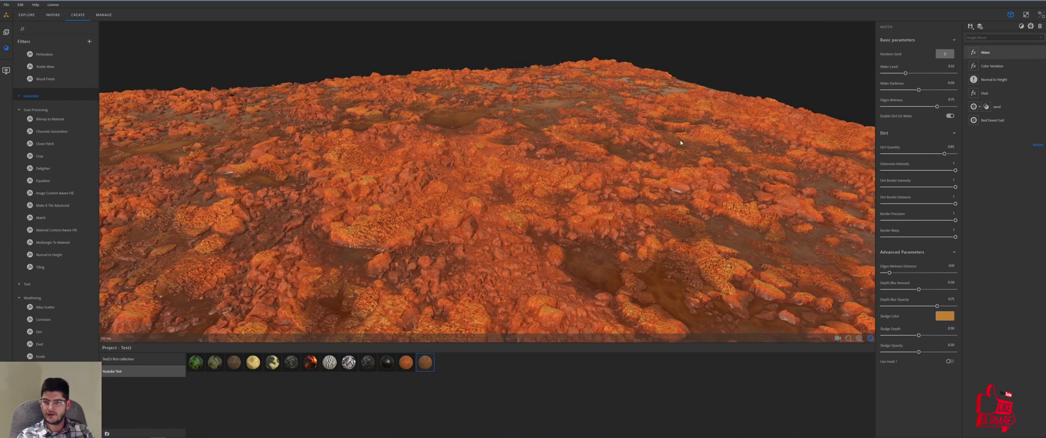
Step: Reduce the water darkness to about 0.43 and raise the edges wetness to about 0.85
{"action": "left_click", "coordinate": [913, 92]}
{"action": "left_click", "coordinate": [928, 106]}
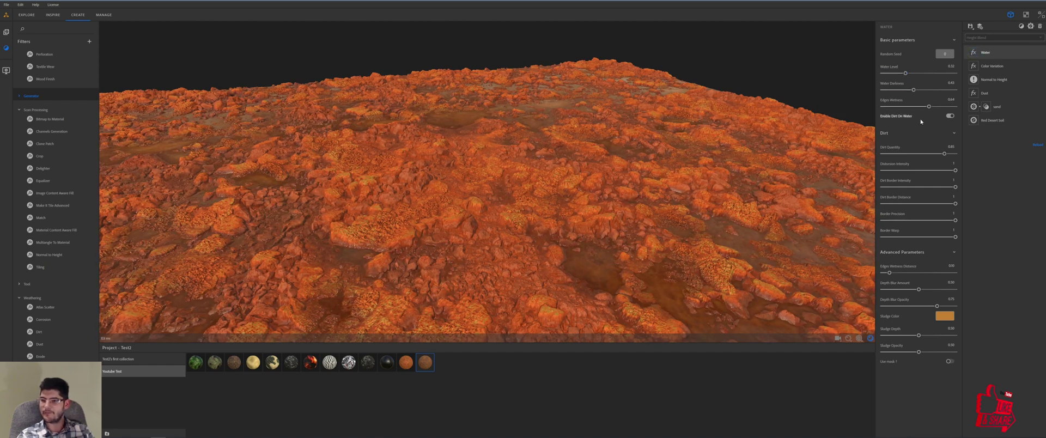
{"action": "left_click_drag", "start_coordinate": [929, 107], "coordinate": [945, 109]}
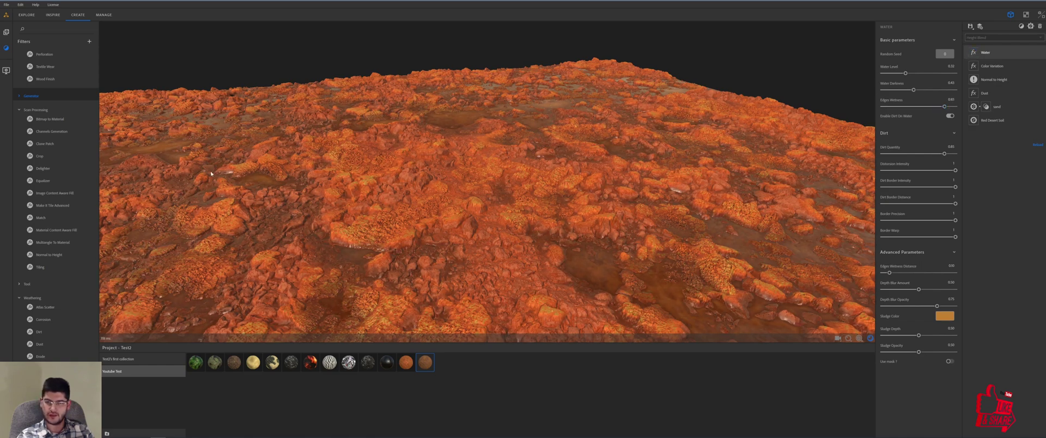
Step: Set the Water filter's dirt quantity to about 0.76 and its dirt border distance to about 0.40
{"action": "left_click_drag", "start_coordinate": [312, 177], "coordinate": [626, 190]}
{"action": "left_click_drag", "start_coordinate": [908, 153], "coordinate": [937, 154]}
{"action": "mouse_move", "coordinate": [903, 203]}
{"action": "left_mouse_down"}
{"action": "mouse_move", "coordinate": [888, 203]}
{"action": "mouse_move", "coordinate": [910, 203]}
{"action": "left_mouse_up"}
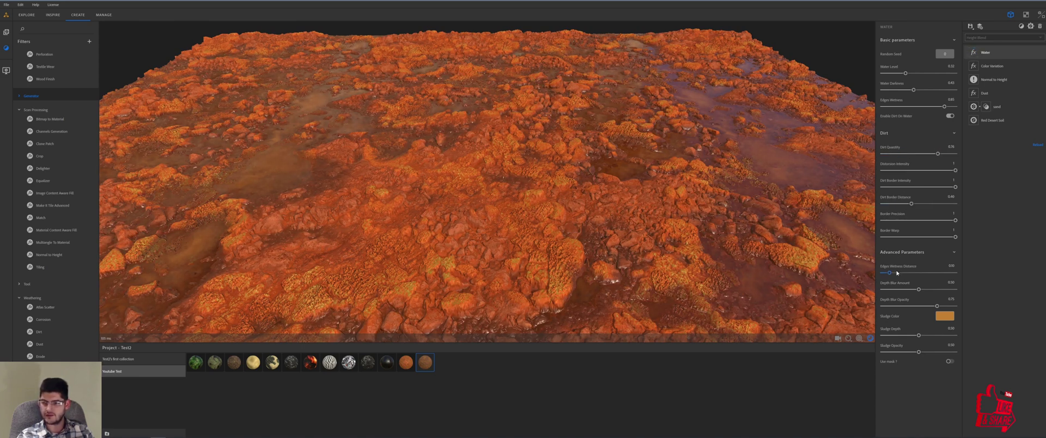
Step: Reduce the edges wetness distance to about 0.05 and inspect the puddle borders up close
{"action": "mouse_move", "coordinate": [897, 272]}
{"action": "left_mouse_down"}
{"action": "mouse_move", "coordinate": [933, 272]}
{"action": "mouse_move", "coordinate": [860, 278]}
{"action": "mouse_move", "coordinate": [886, 282]}
{"action": "left_mouse_up"}
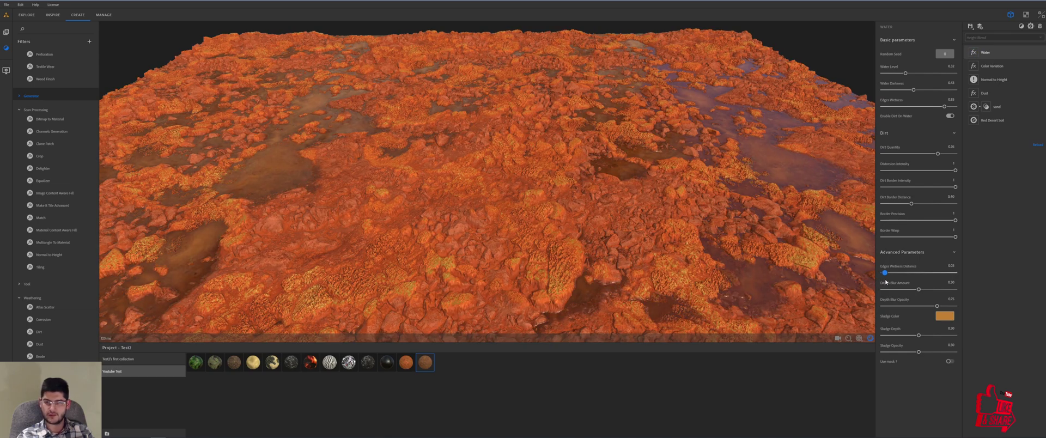
{"action": "left_click_drag", "start_coordinate": [689, 207], "coordinate": [543, 221]}
{"action": "scroll", "coordinate": [543, 220], "scroll_direction": "up", "scroll_amount": 3}
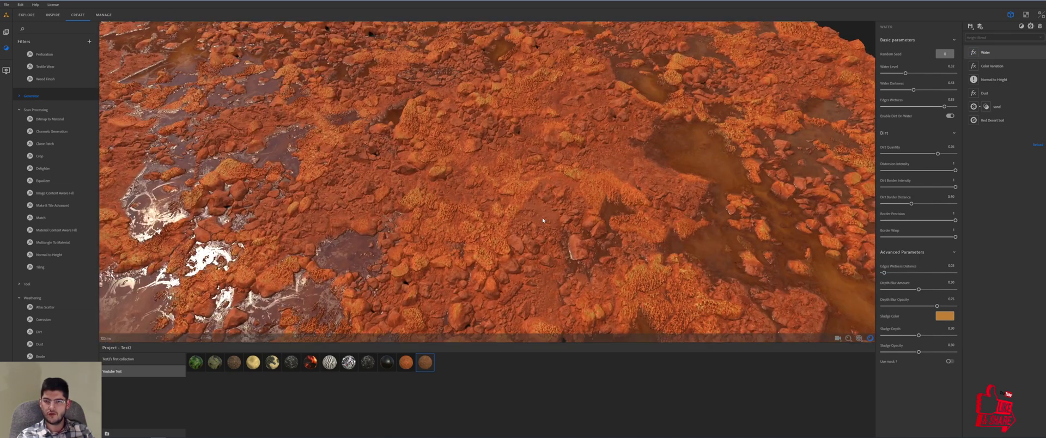
Step: Preview the material on the sphere mesh and examine its water and relief from several angles and under different lighting
{"action": "left_click", "coordinate": [5, 70]}
{"action": "left_click", "coordinate": [60, 75]}
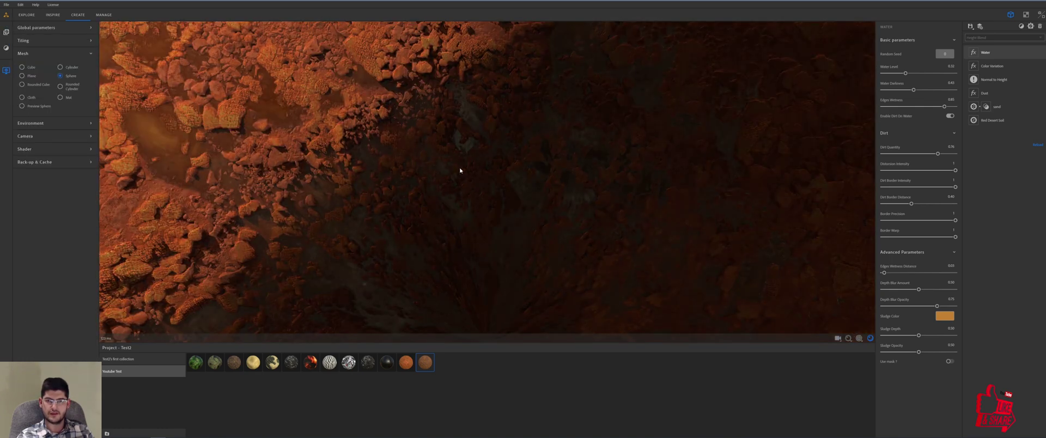
{"action": "scroll", "coordinate": [367, 143], "scroll_direction": "down", "scroll_amount": 5}
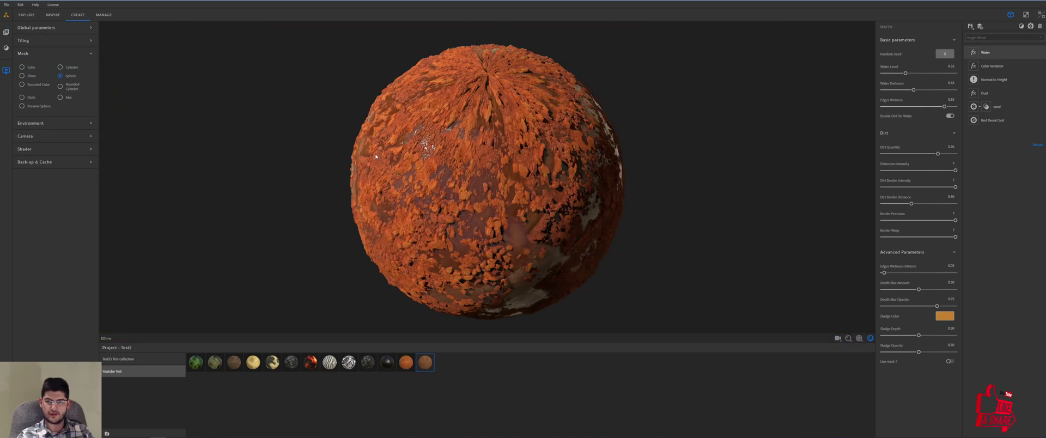
{"action": "mouse_move", "coordinate": [397, 131]}
{"action": "left_mouse_down"}
{"action": "mouse_move", "coordinate": [406, 115]}
{"action": "mouse_move", "coordinate": [430, 168]}
{"action": "mouse_move", "coordinate": [492, 187]}
{"action": "mouse_move", "coordinate": [478, 191]}
{"action": "mouse_move", "coordinate": [515, 191]}
{"action": "mouse_move", "coordinate": [489, 192]}
{"action": "mouse_move", "coordinate": [447, 161]}
{"action": "left_mouse_up"}
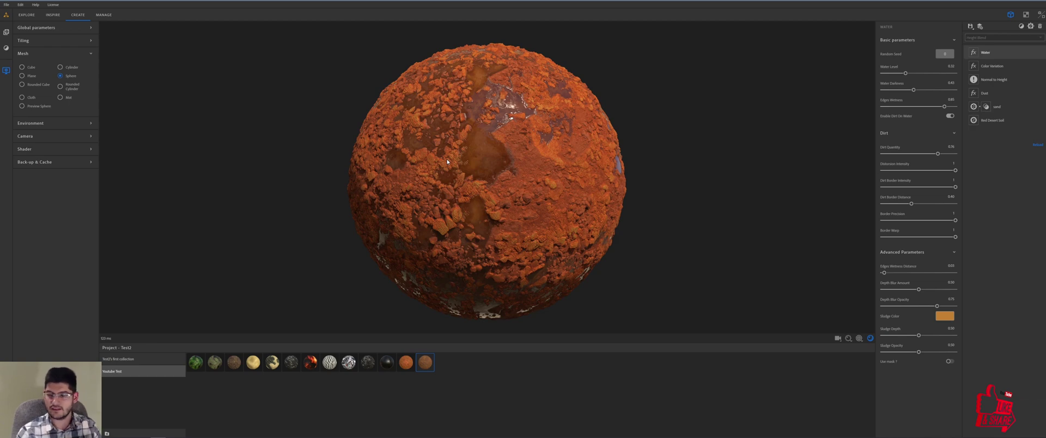
{"action": "left_click_drag", "start_coordinate": [561, 132], "coordinate": [526, 151]}
{"action": "right_click_drag", "start_coordinate": [526, 150], "coordinate": [552, 105], "text": "shift"}
{"action": "left_click_drag", "start_coordinate": [450, 152], "coordinate": [466, 179]}
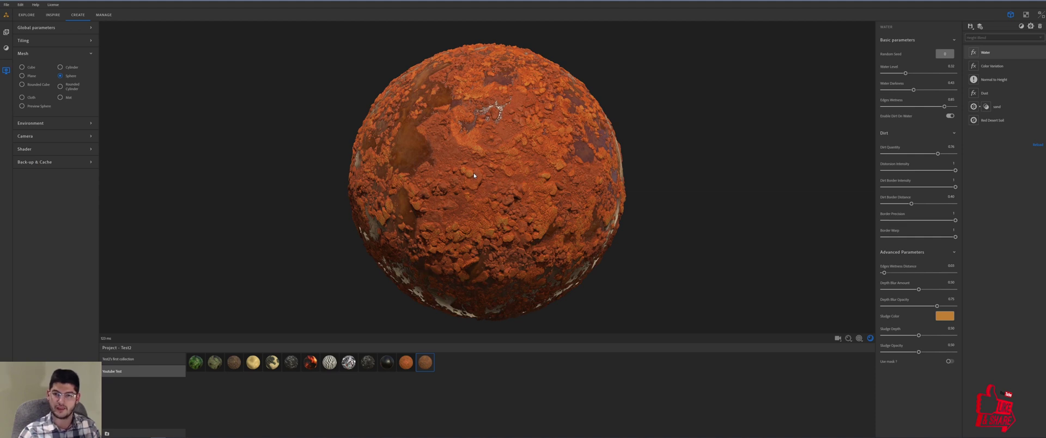
{"action": "mouse_move", "coordinate": [511, 176]}
{"action": "right_mouse_down", "text": "shift"}
{"action": "mouse_move", "coordinate": [496, 177]}
{"action": "mouse_move", "coordinate": [508, 178]}
{"action": "right_mouse_up", "text": "shift"}
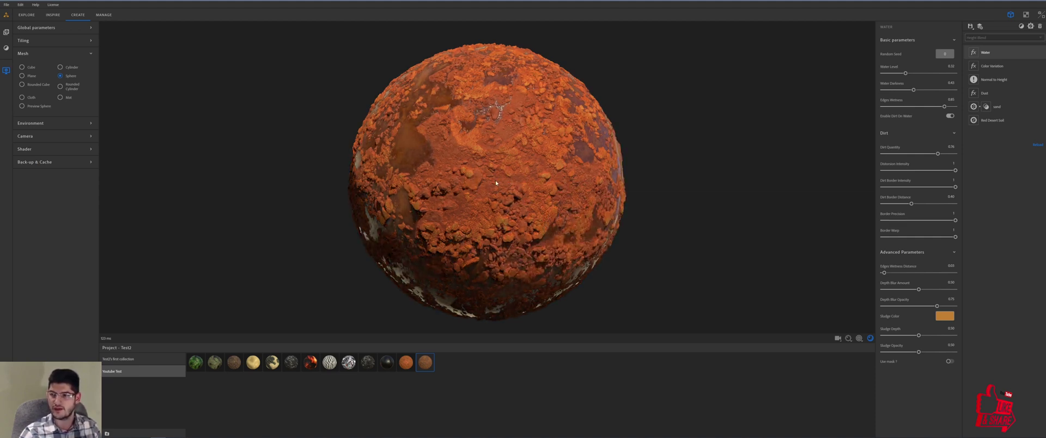